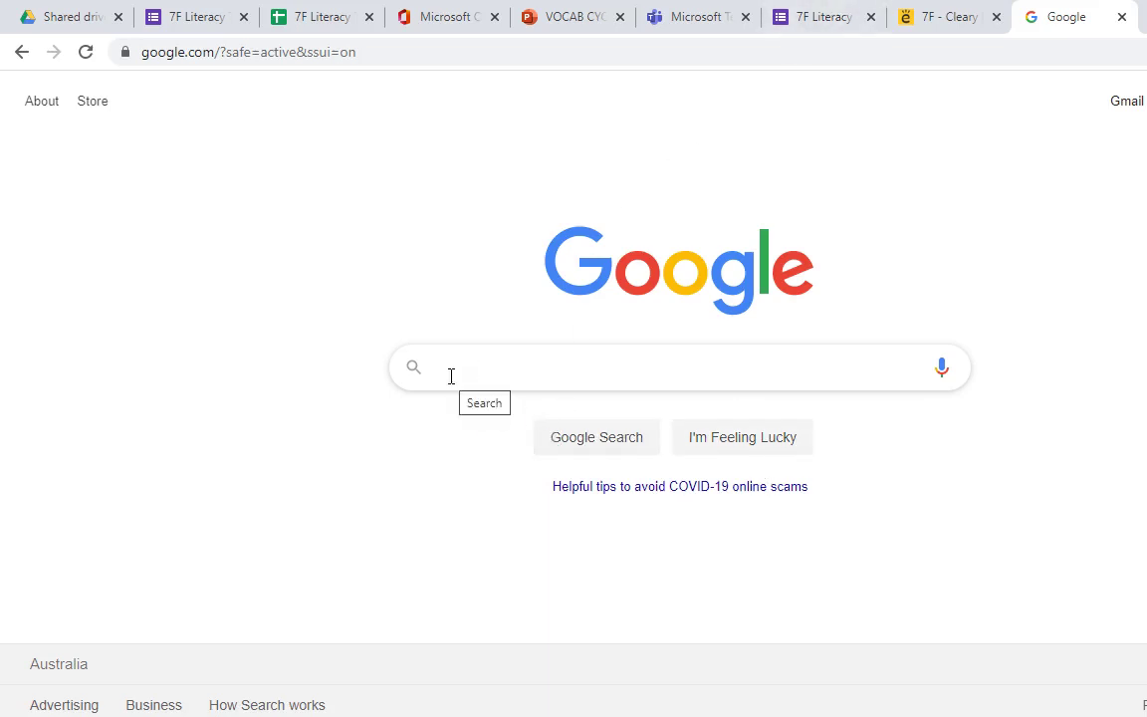
# Step: Search Google for "taz 6 3d printer" and view the image results
pyautogui.write('taz')
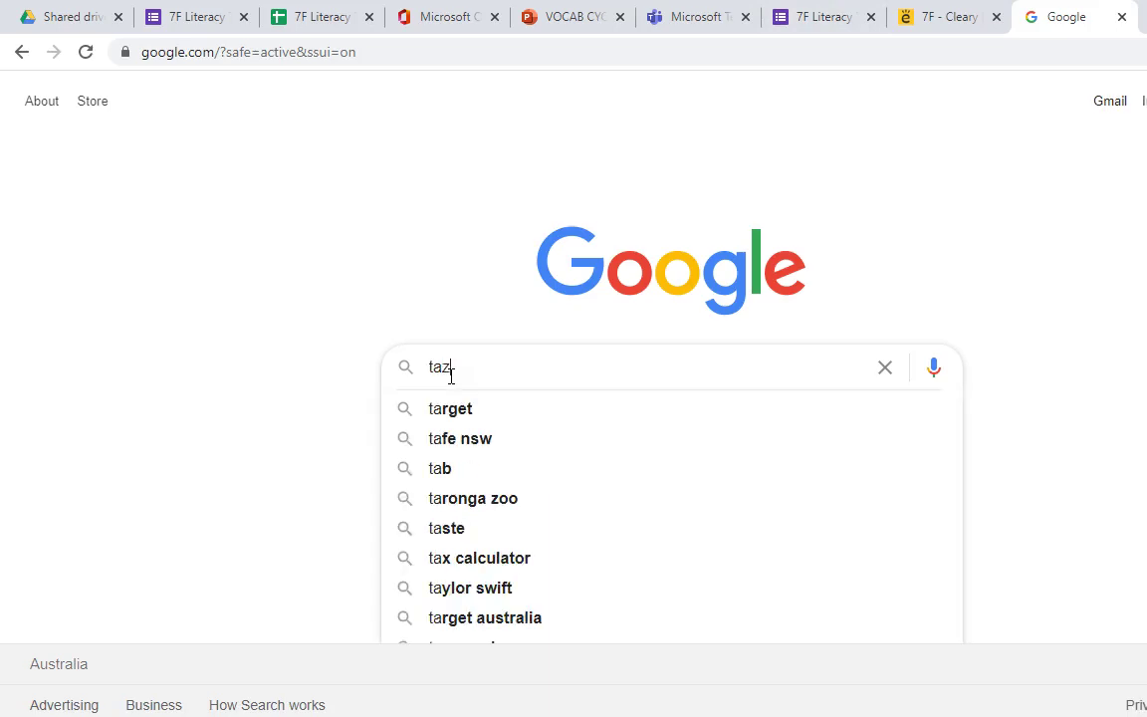
pyautogui.write(' 6 3d printer')
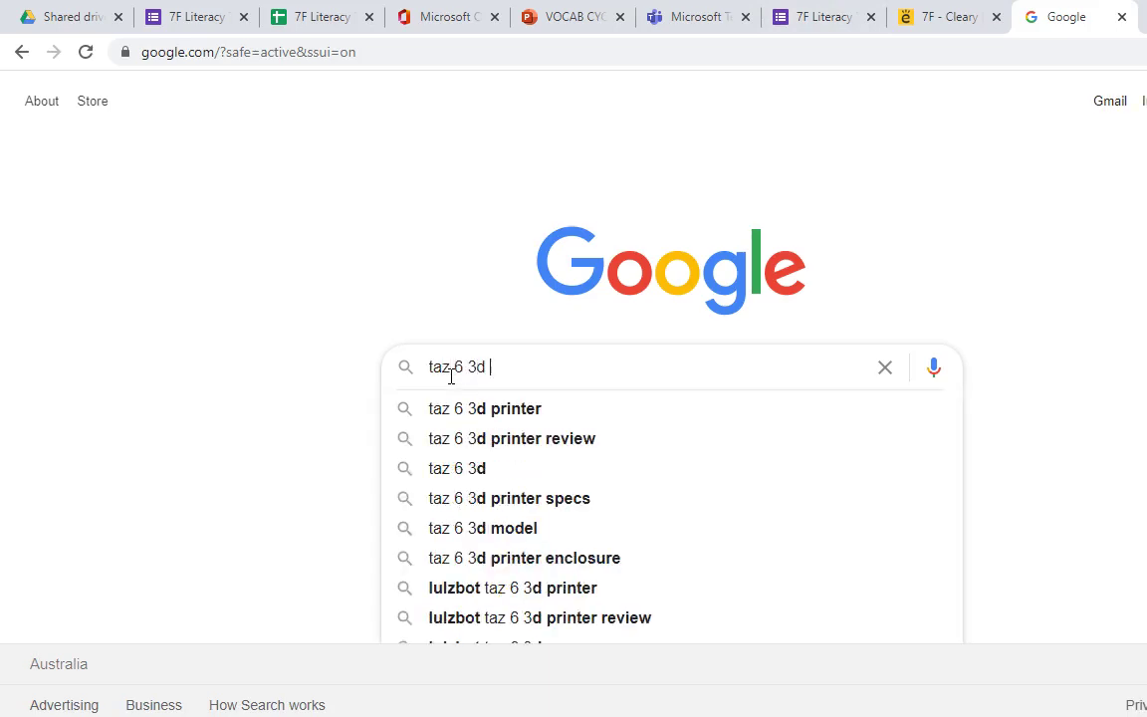
pyautogui.press('Return')
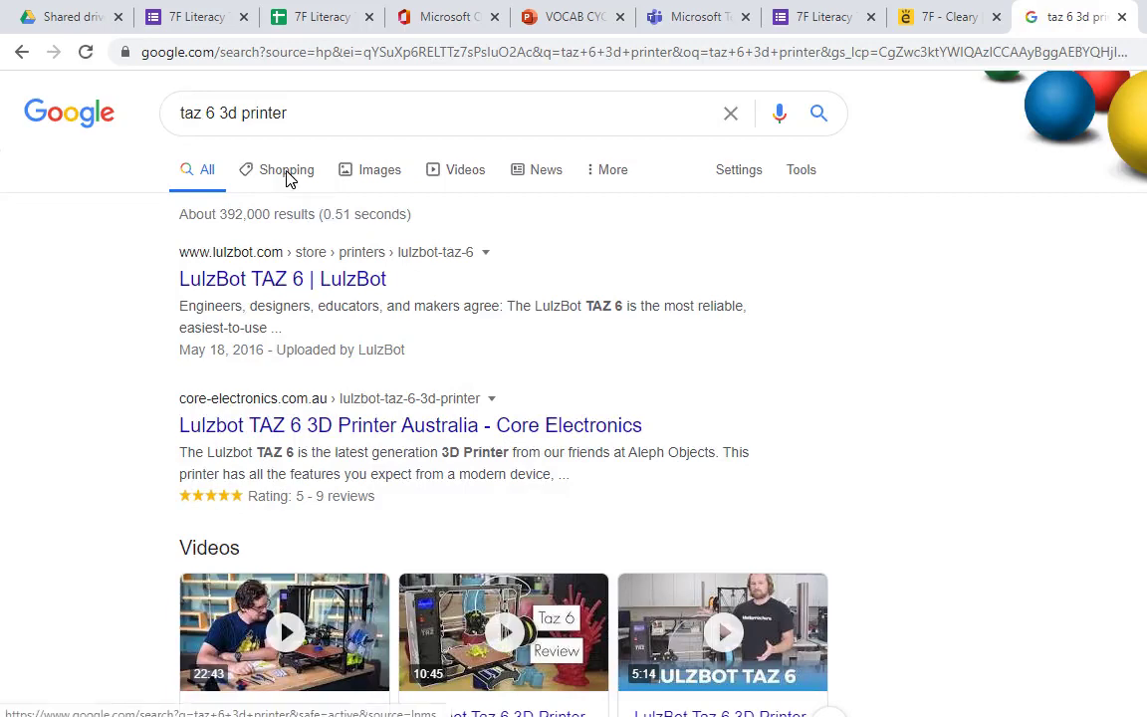
pyautogui.click(370, 169)
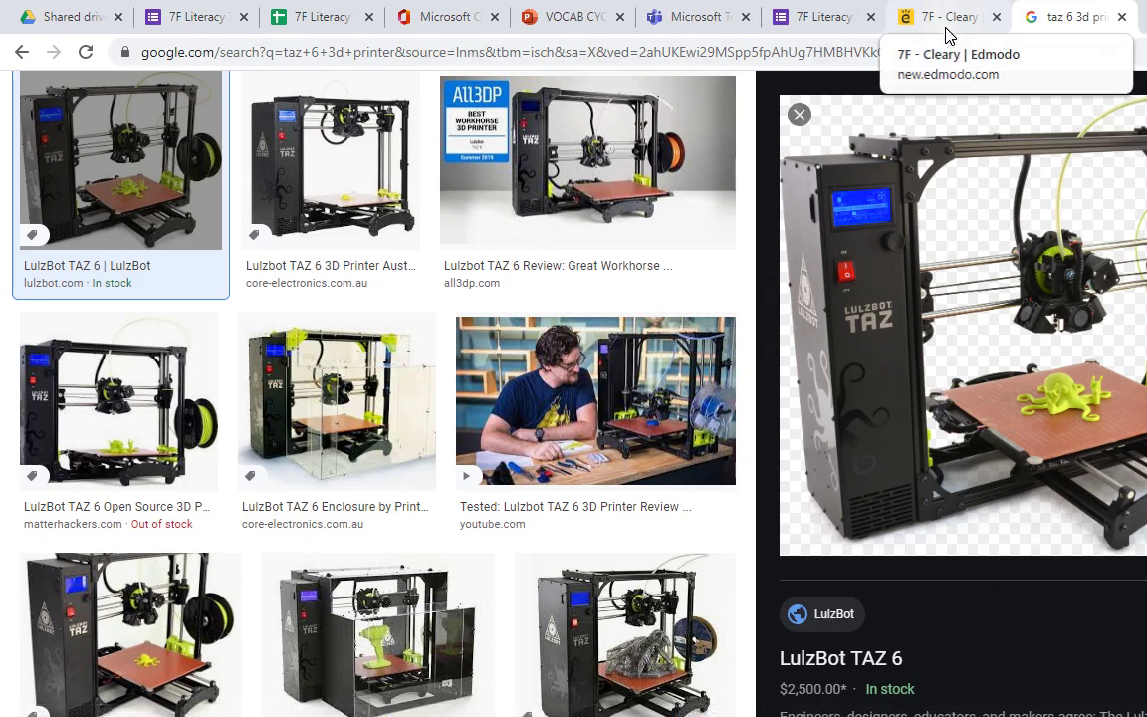
# Step: Leave the printer image results and return to the Google home page
pyautogui.click(618, 54)
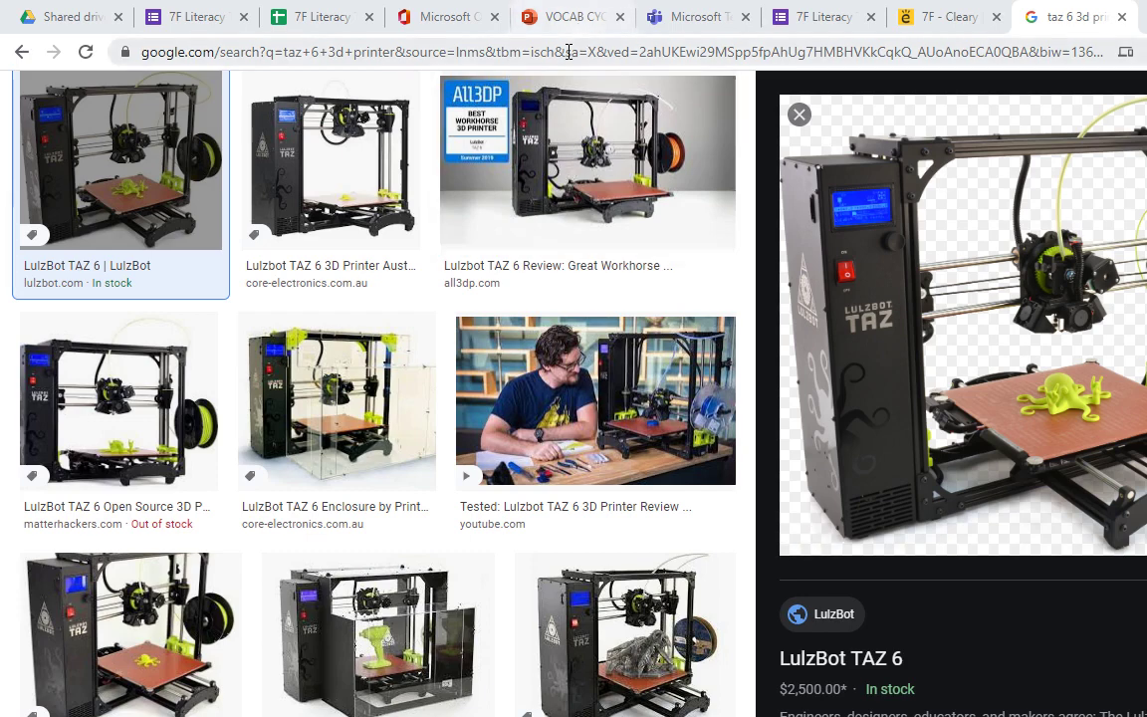
pyautogui.click(509, 52)
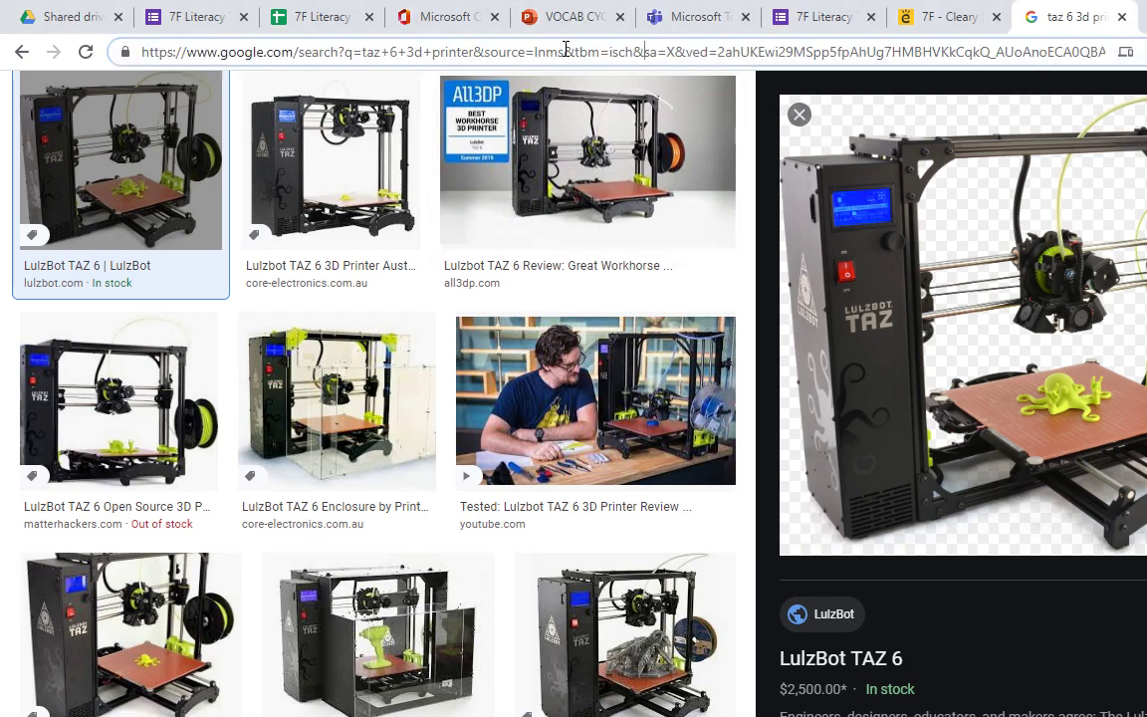
pyautogui.doubleClick(557, 53)
pyautogui.doubleClick(556, 53)
pyautogui.tripleClick(556, 53)
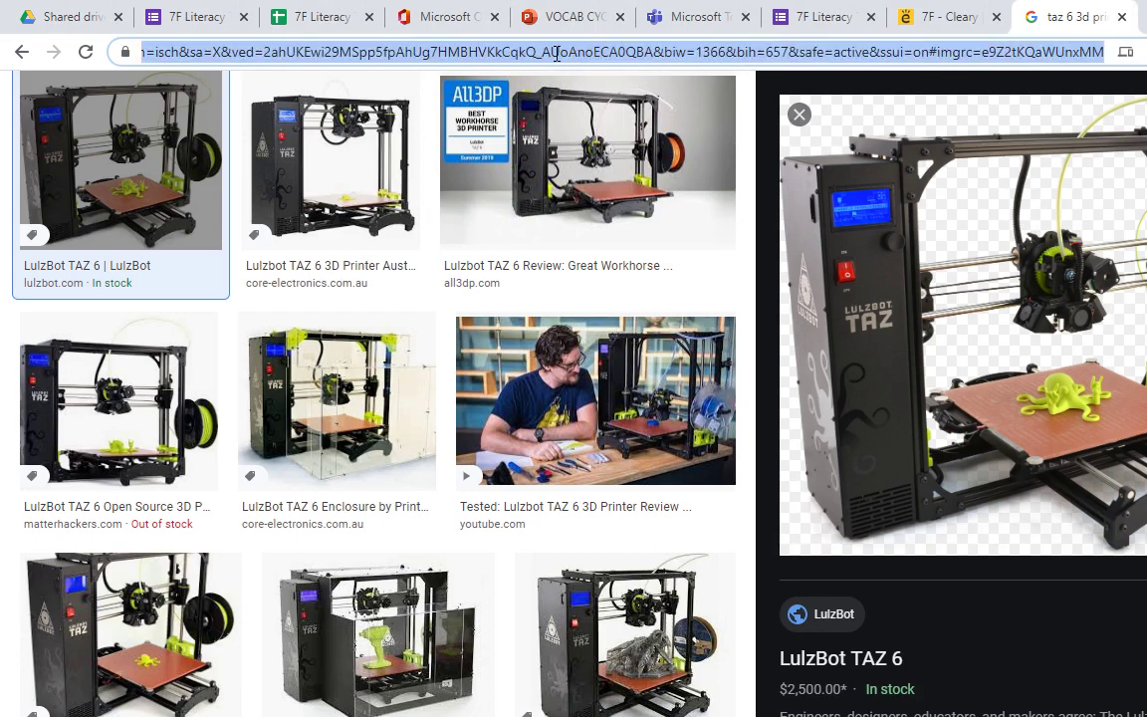
pyautogui.write('googl')
pyautogui.press('BackSpace')
pyautogui.press('BackSpace')
pyautogui.write('g')
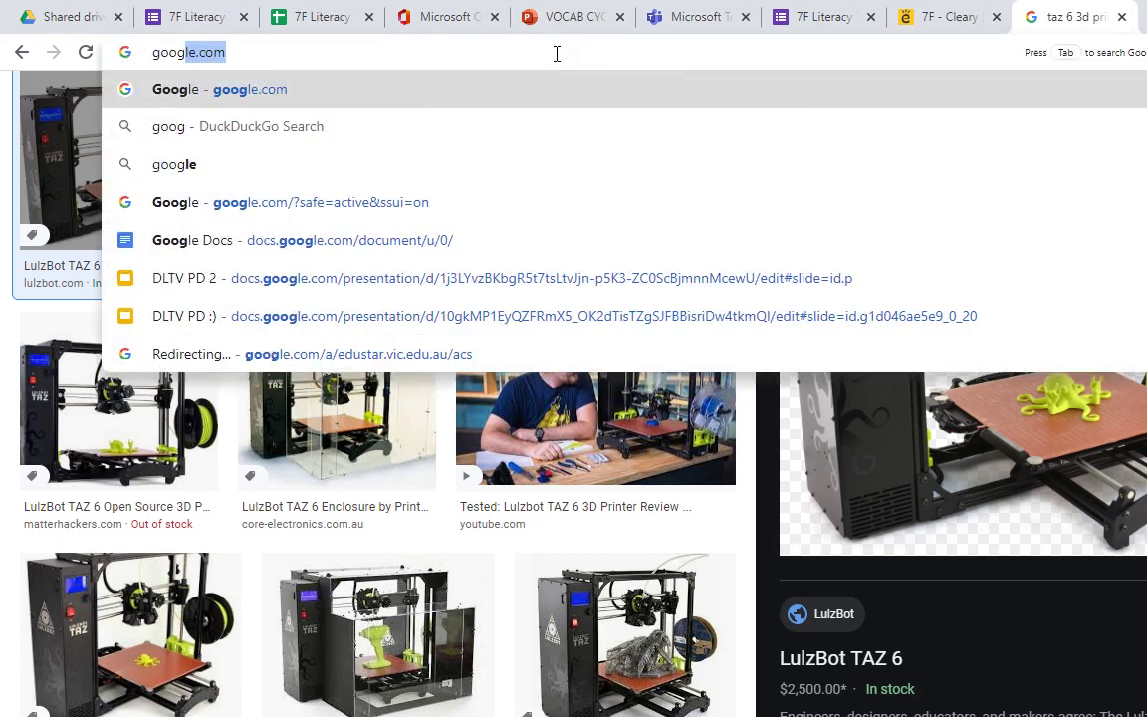
pyautogui.press('Return')
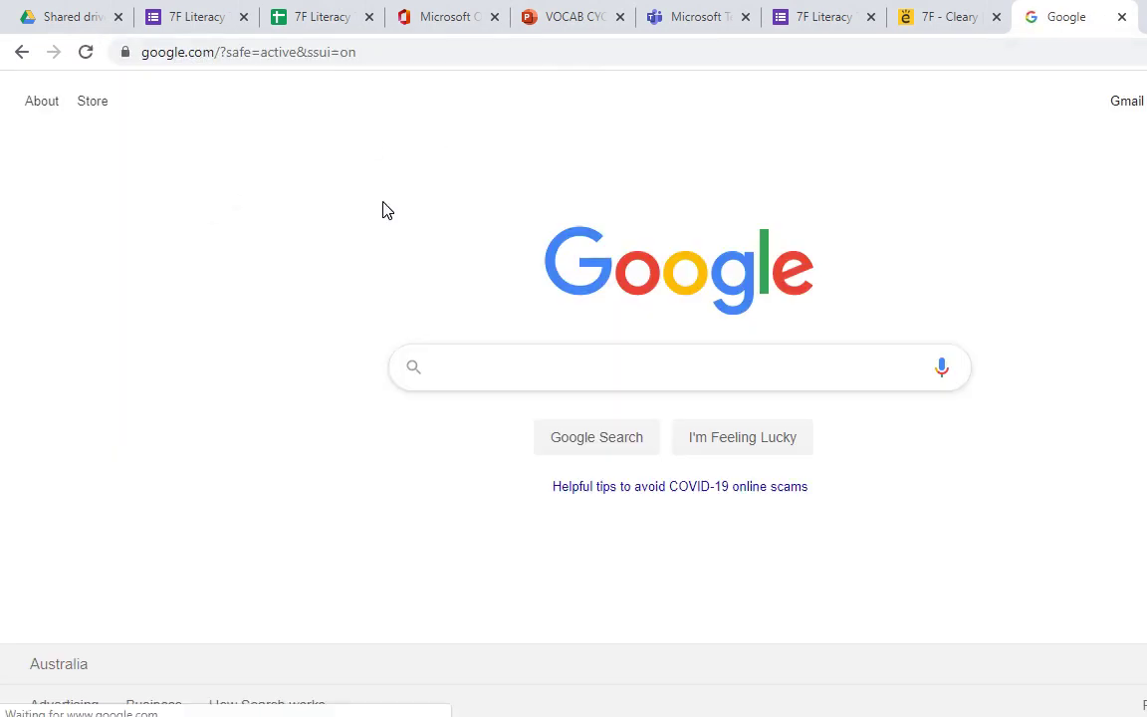
# Step: Search for "tinkercad" and open the Tinkercad website from the results
pyautogui.write('tin')
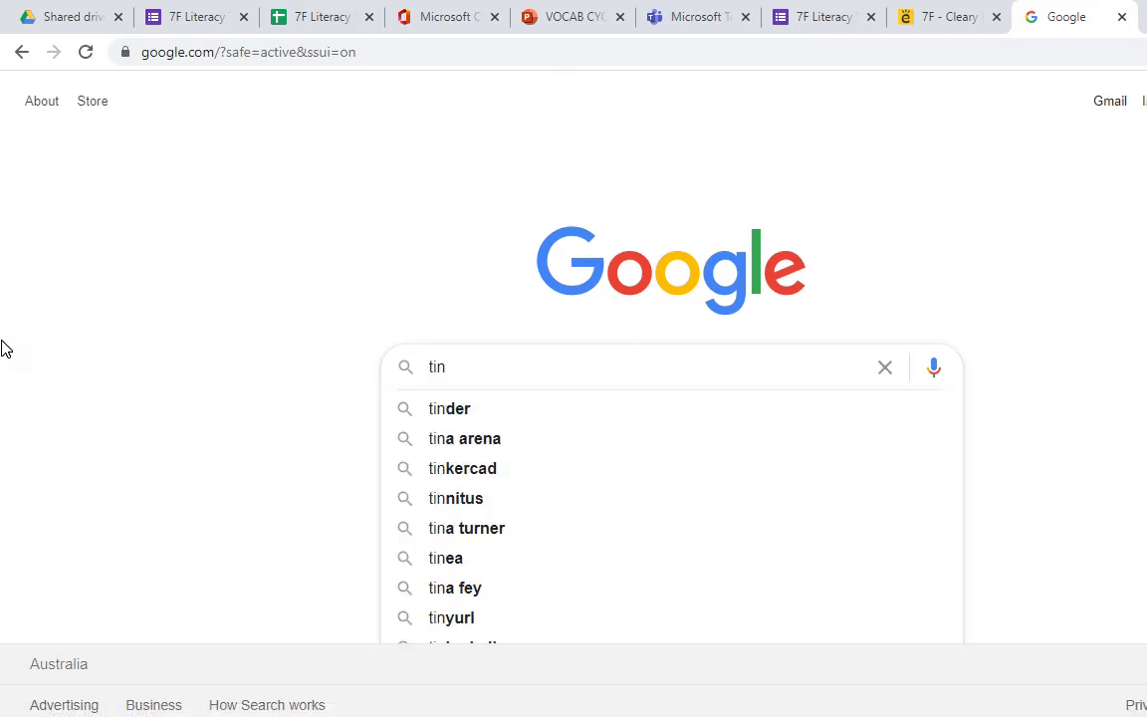
pyautogui.write('kercad')
pyautogui.press('Return')
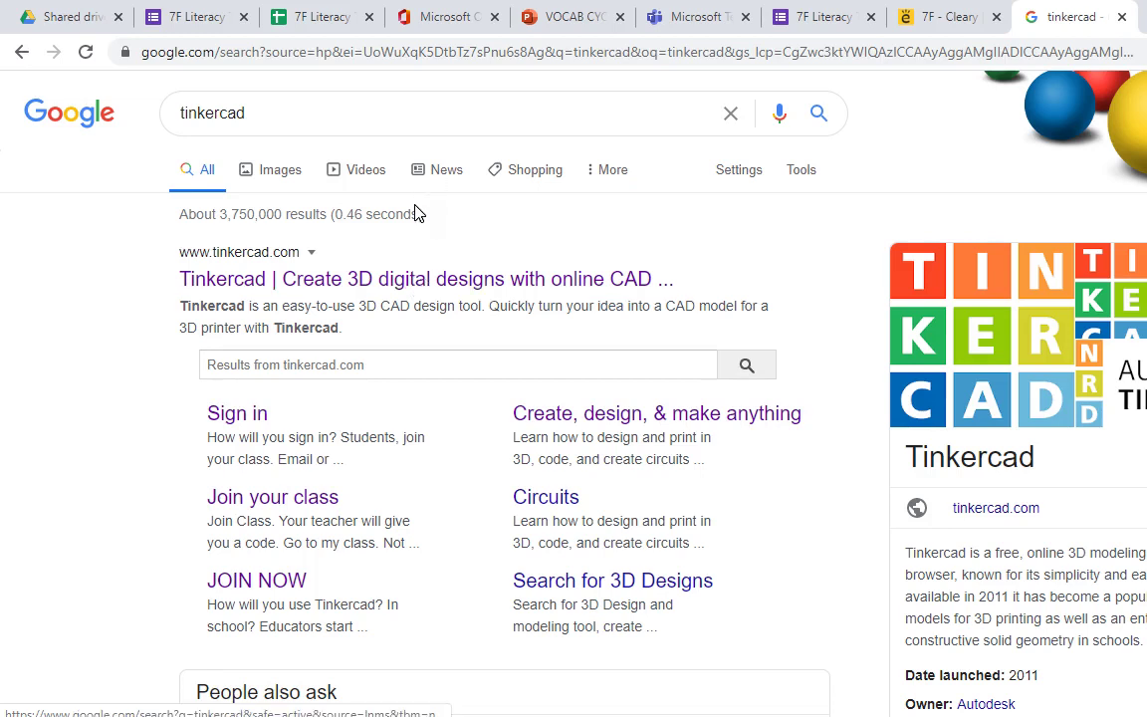
pyautogui.click(384, 282)
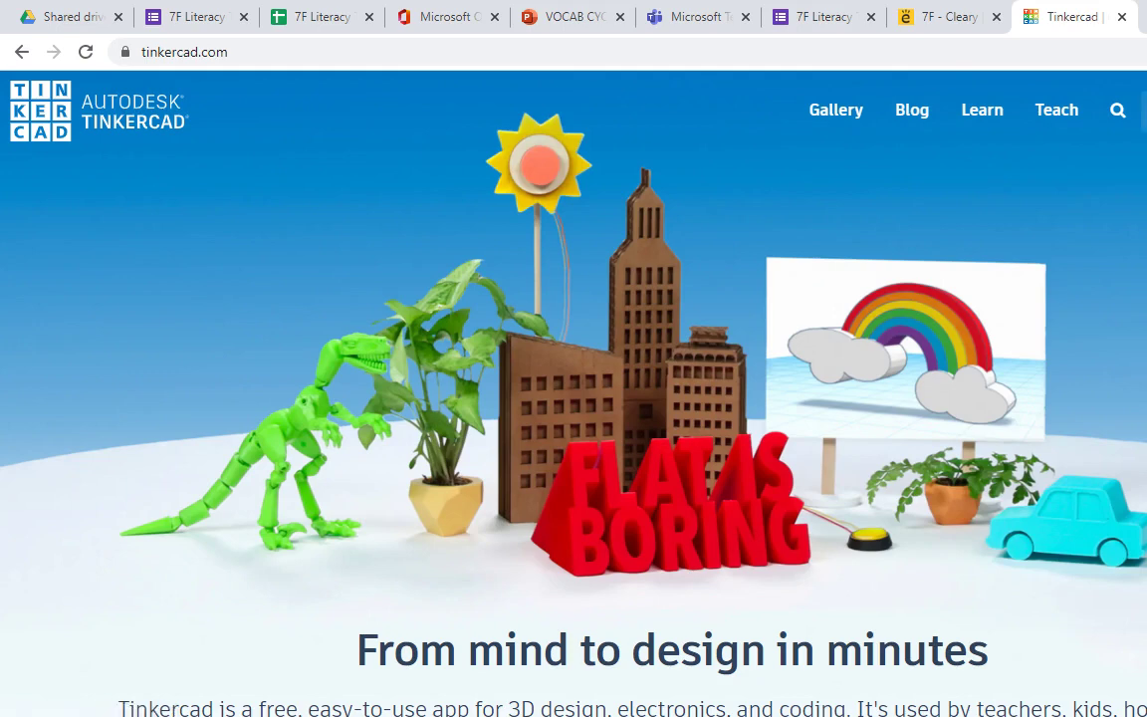
pyautogui.click(1146, 110)
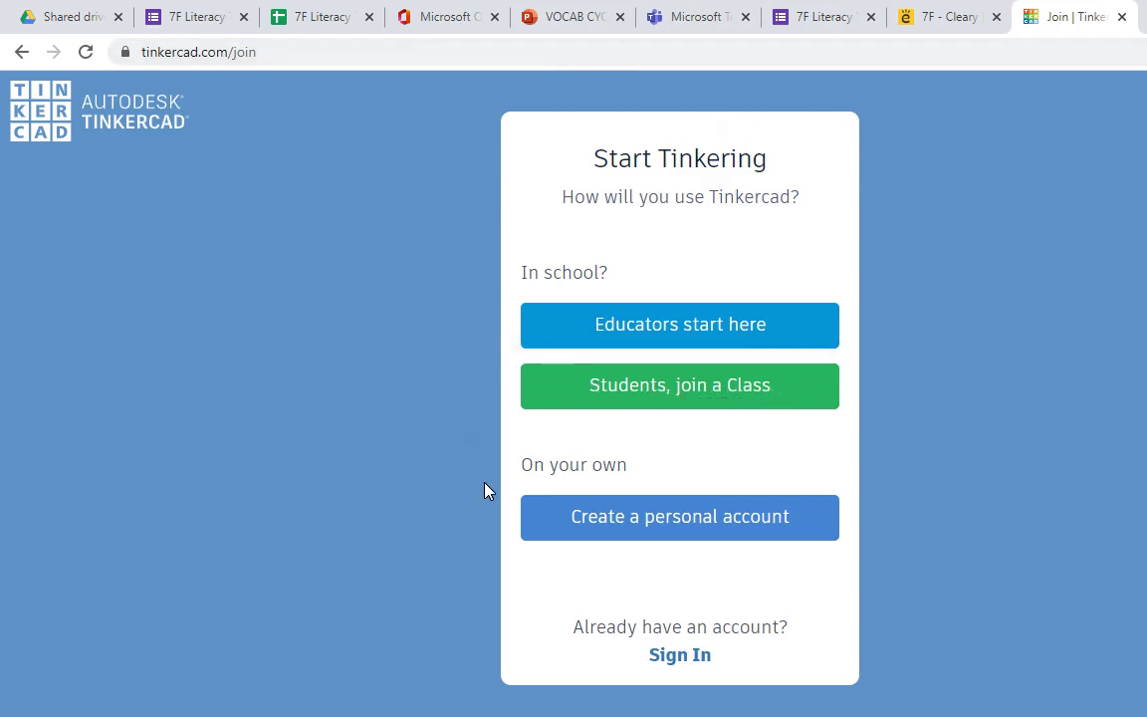
pyautogui.click(686, 530)
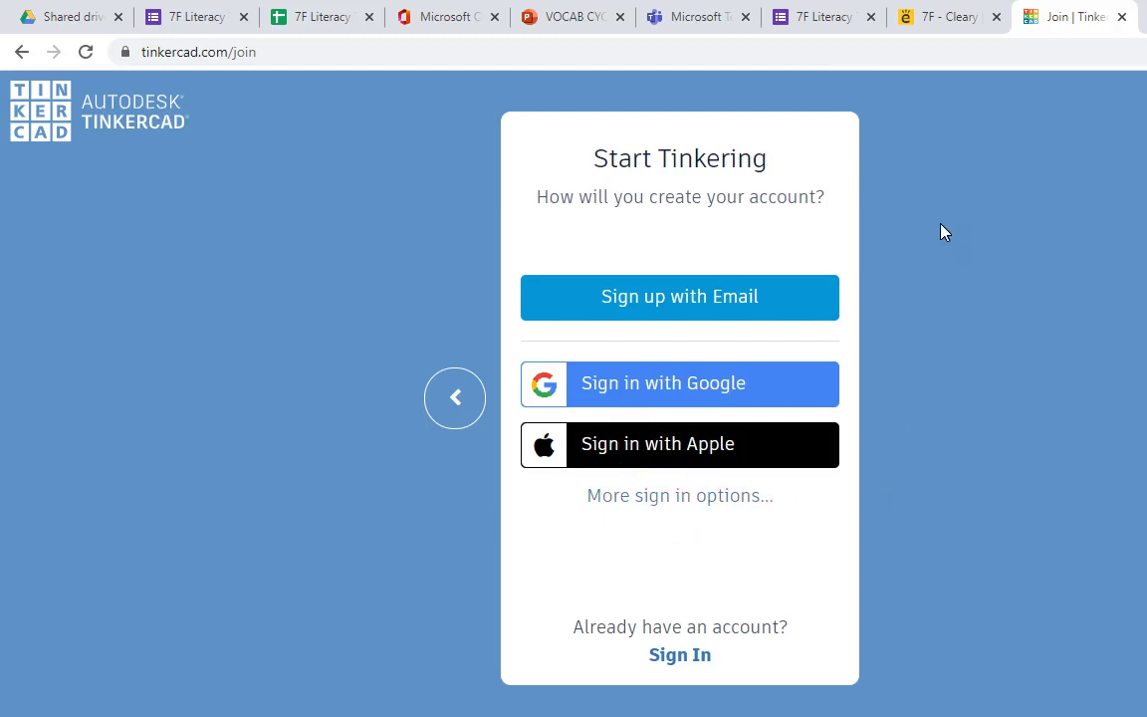
pyautogui.click(21, 54)
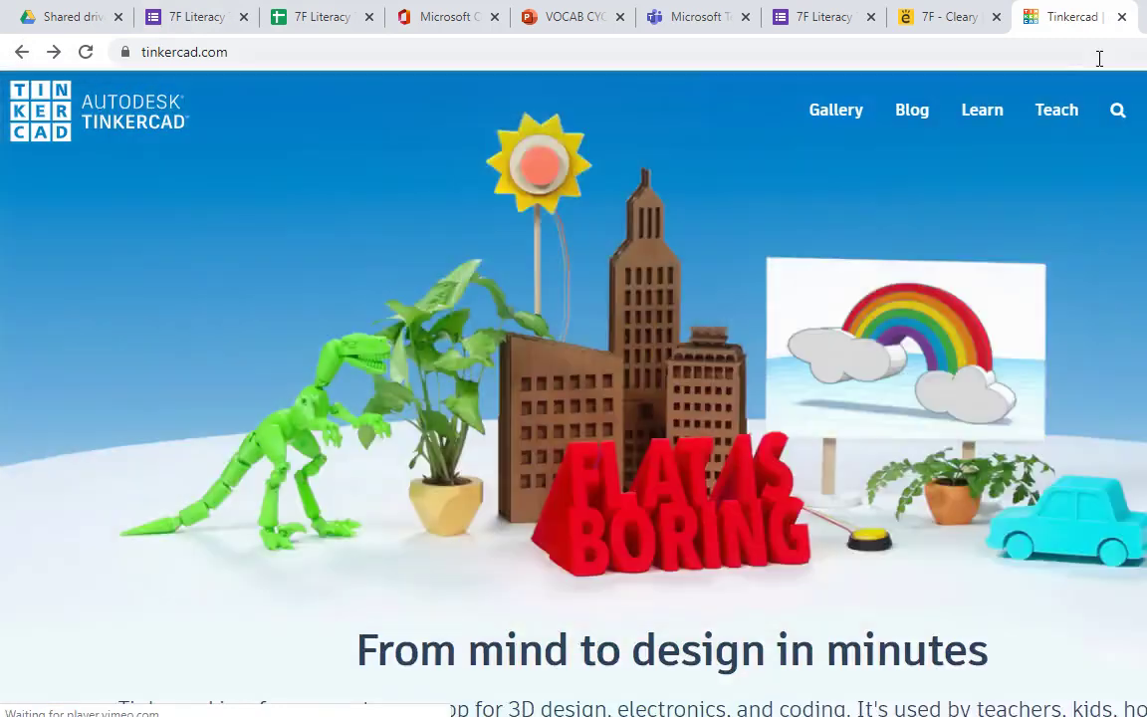
# Step: Join Tinkercad as an educator, accepting the Teacher Agreement and signing in with the teacher's existing Google account
pyautogui.click(1145, 109)
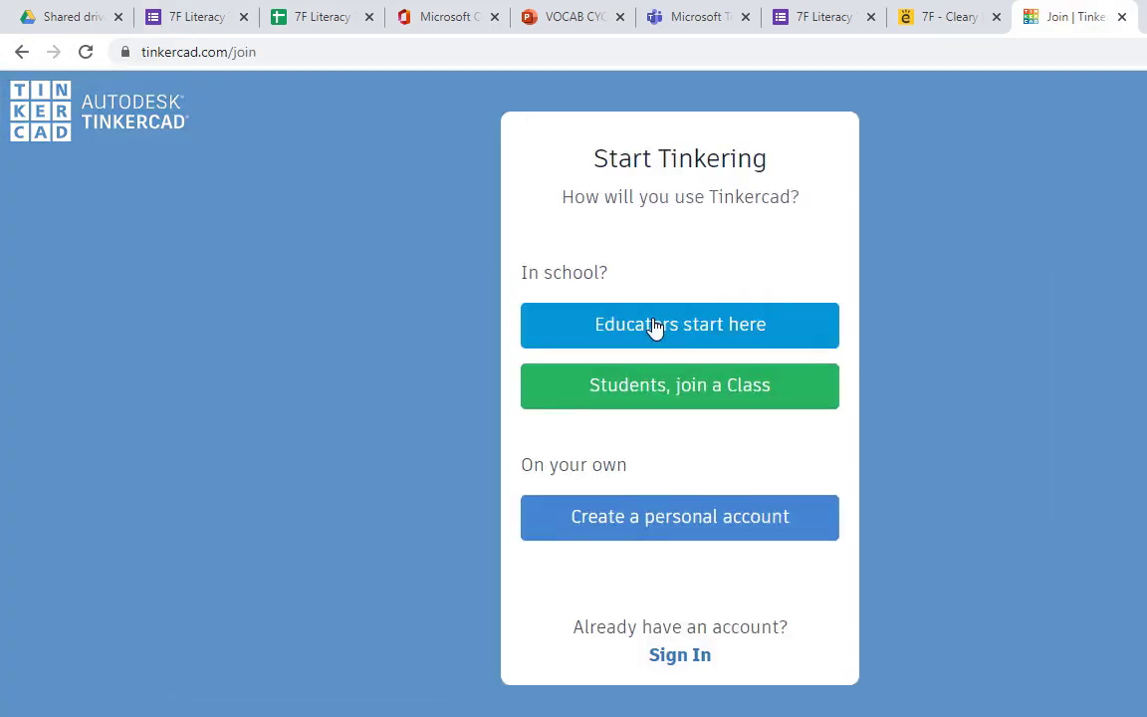
pyautogui.click(685, 329)
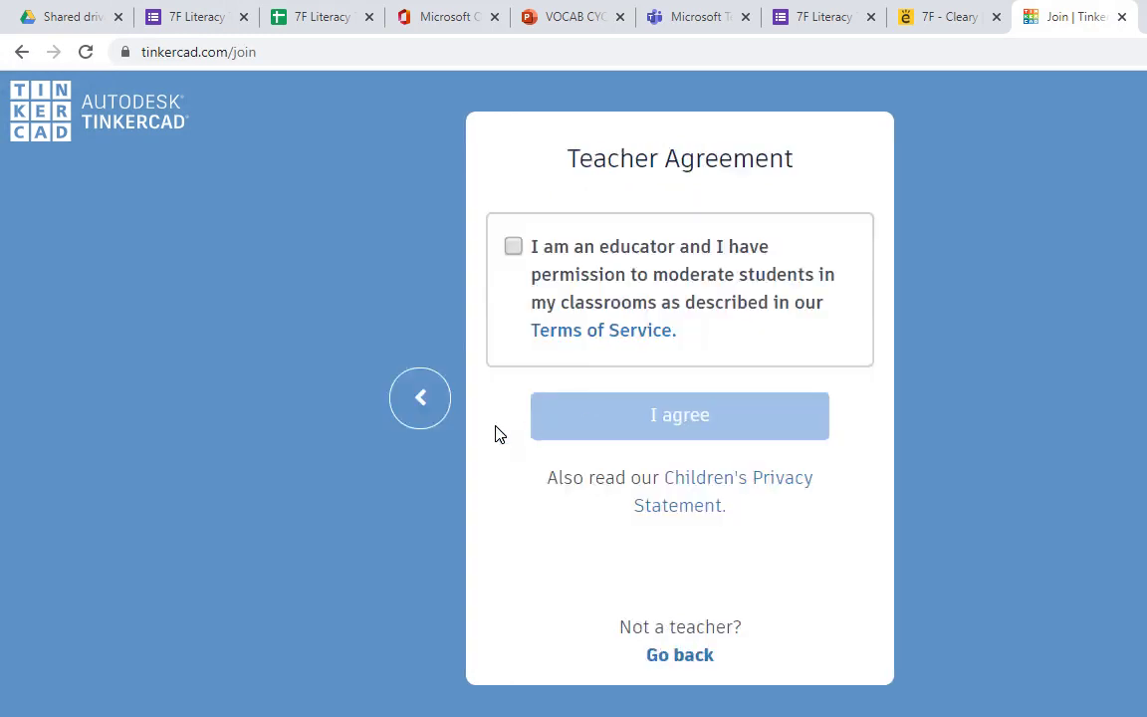
pyautogui.click(513, 247)
pyautogui.click(637, 411)
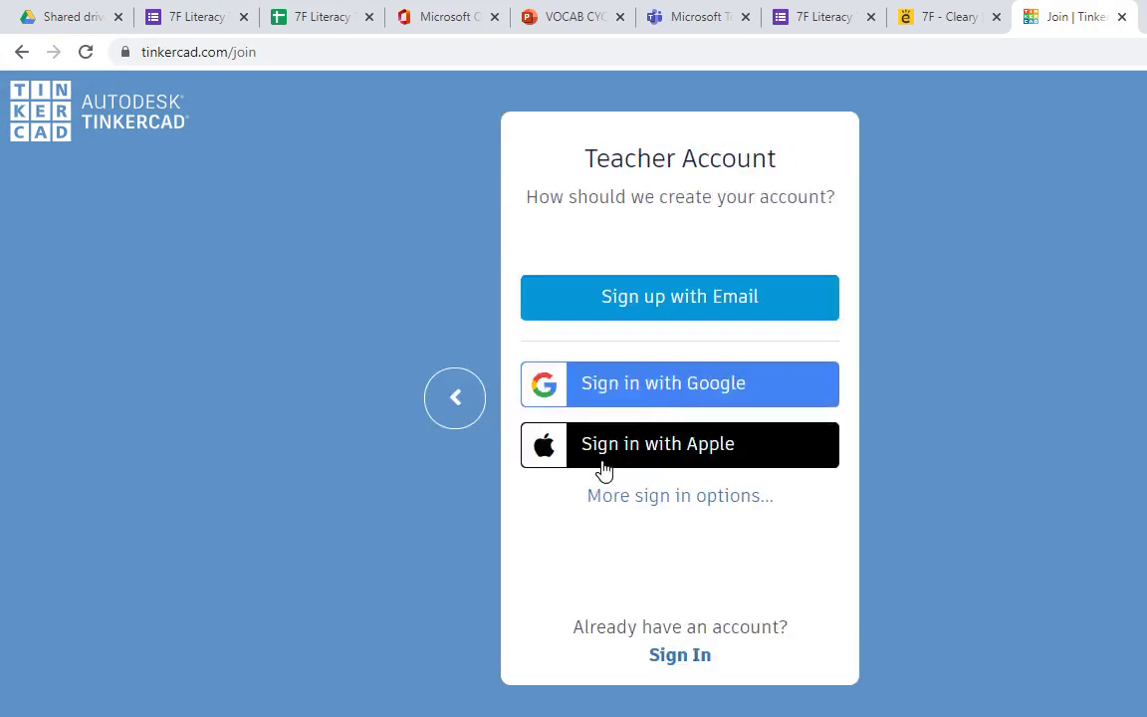
pyautogui.click(647, 396)
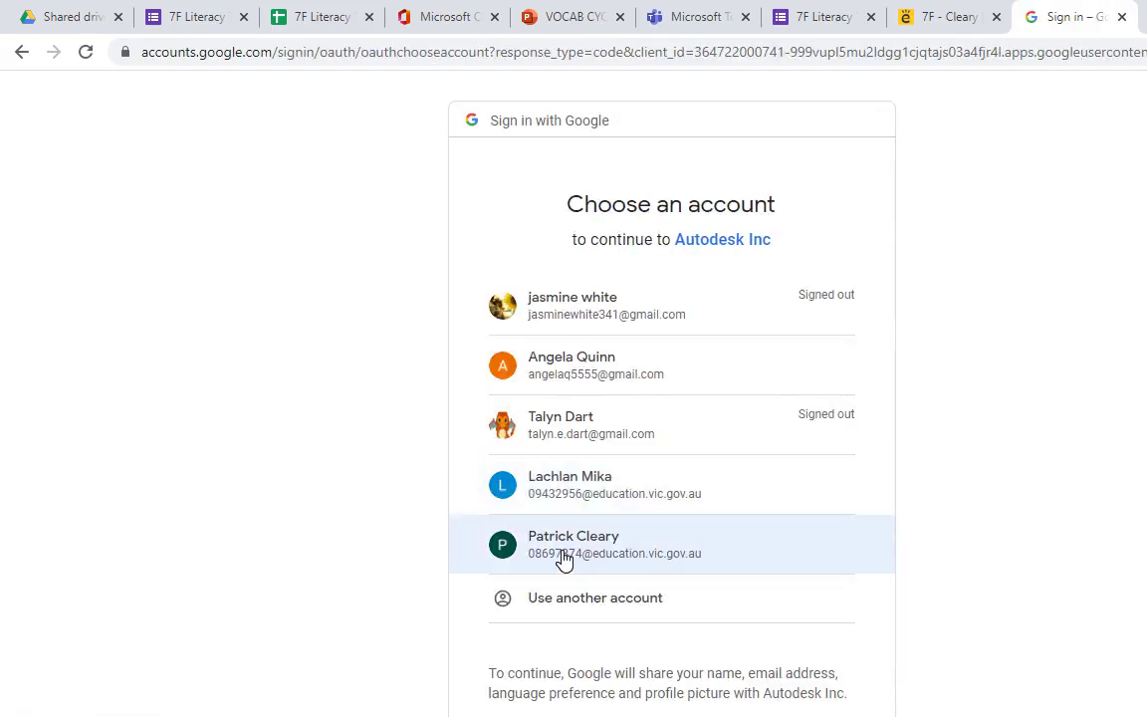
pyautogui.click(564, 557)
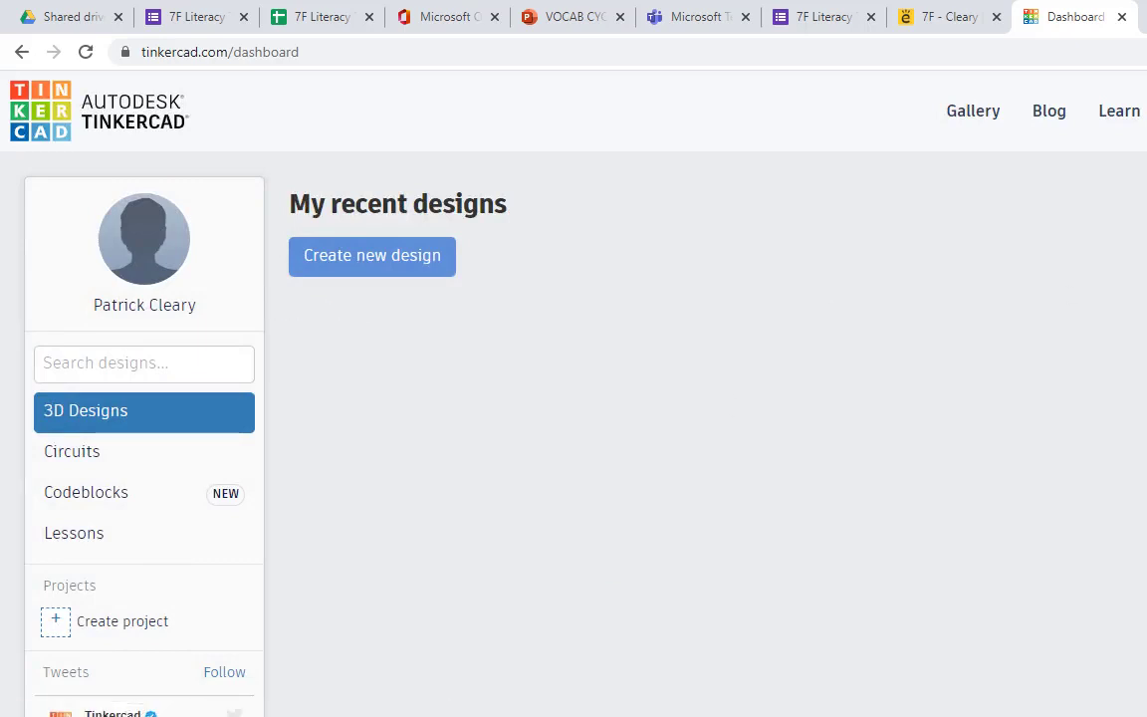
# Step: Go to Tinkercad's learning section and look through the 3D Lessons, Projects and Starters categories
pyautogui.scroll(-7, 574, 398)
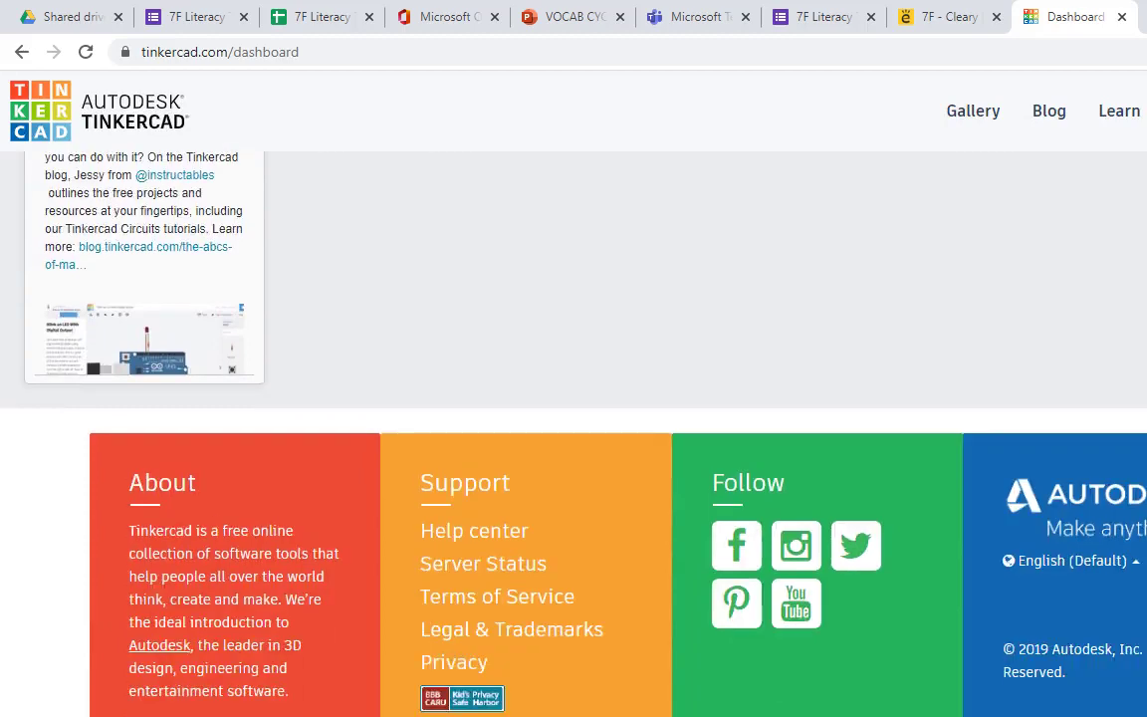
pyautogui.scroll(7, 573, 398)
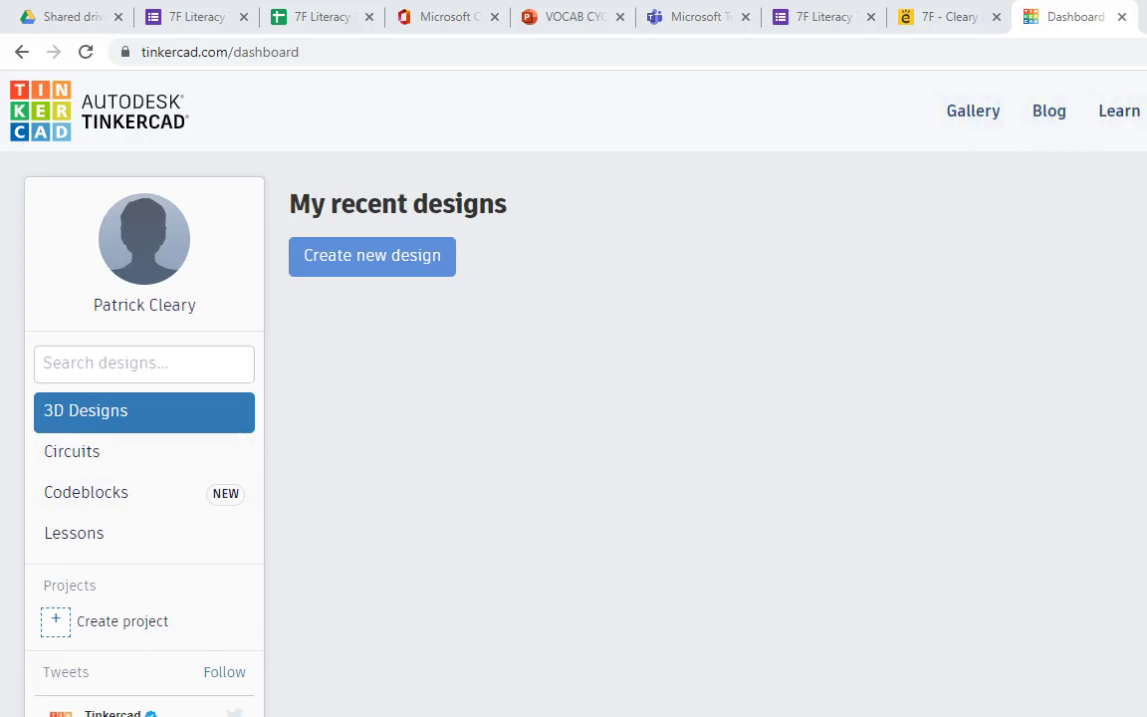
pyautogui.click(1119, 114)
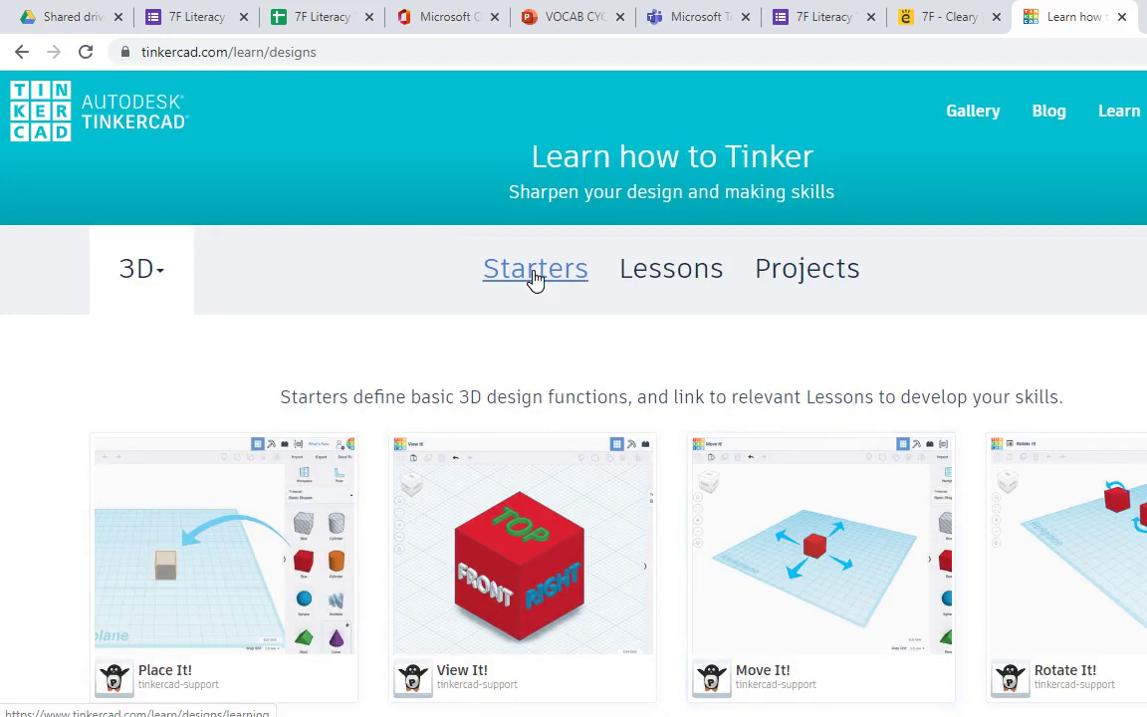
pyautogui.click(673, 280)
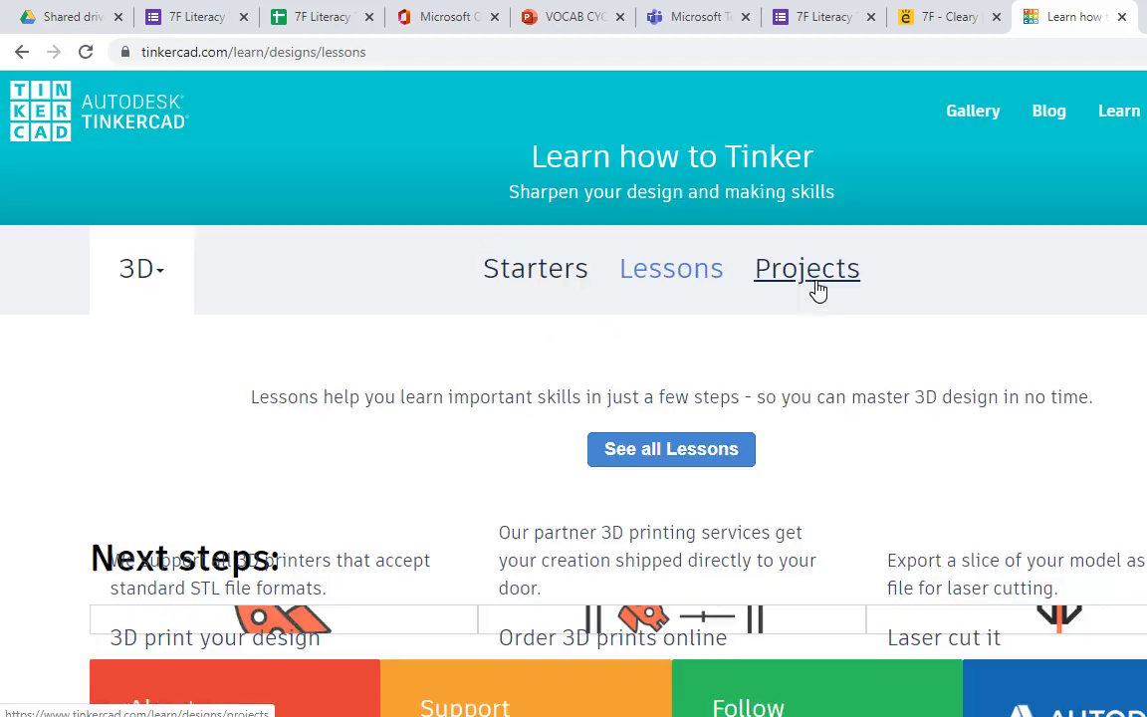
pyautogui.click(817, 282)
pyautogui.click(506, 288)
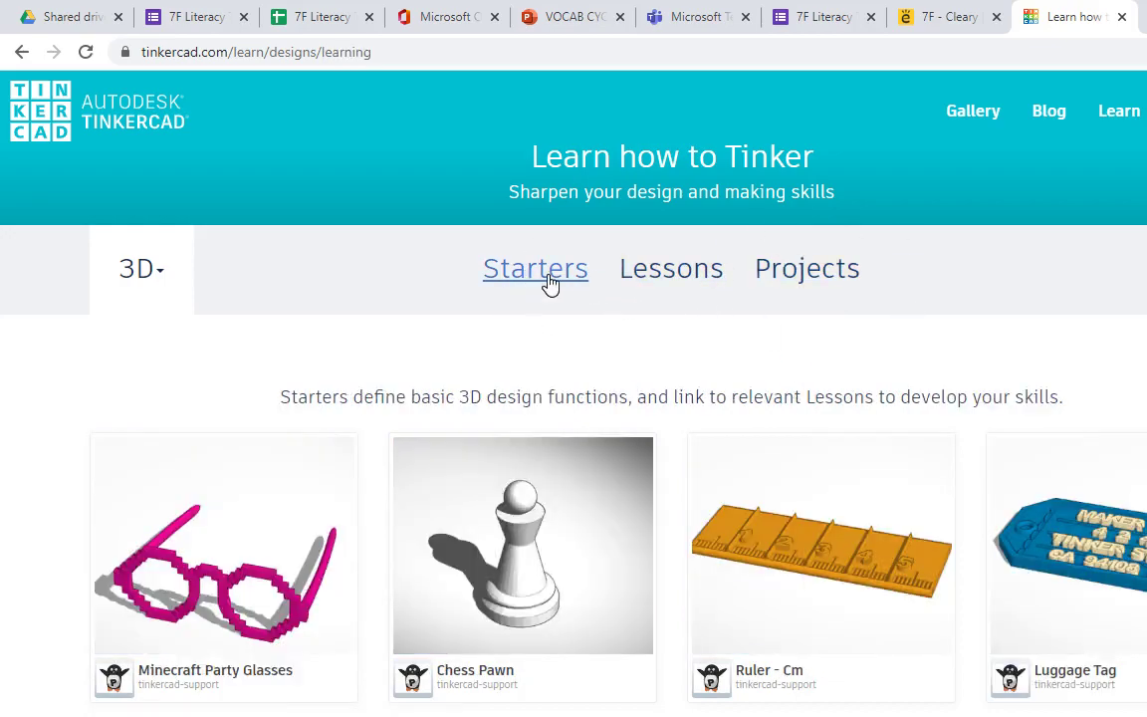
# Step: Open the complete collection of 3D Starters
pyautogui.scroll(-5, 916, 627)
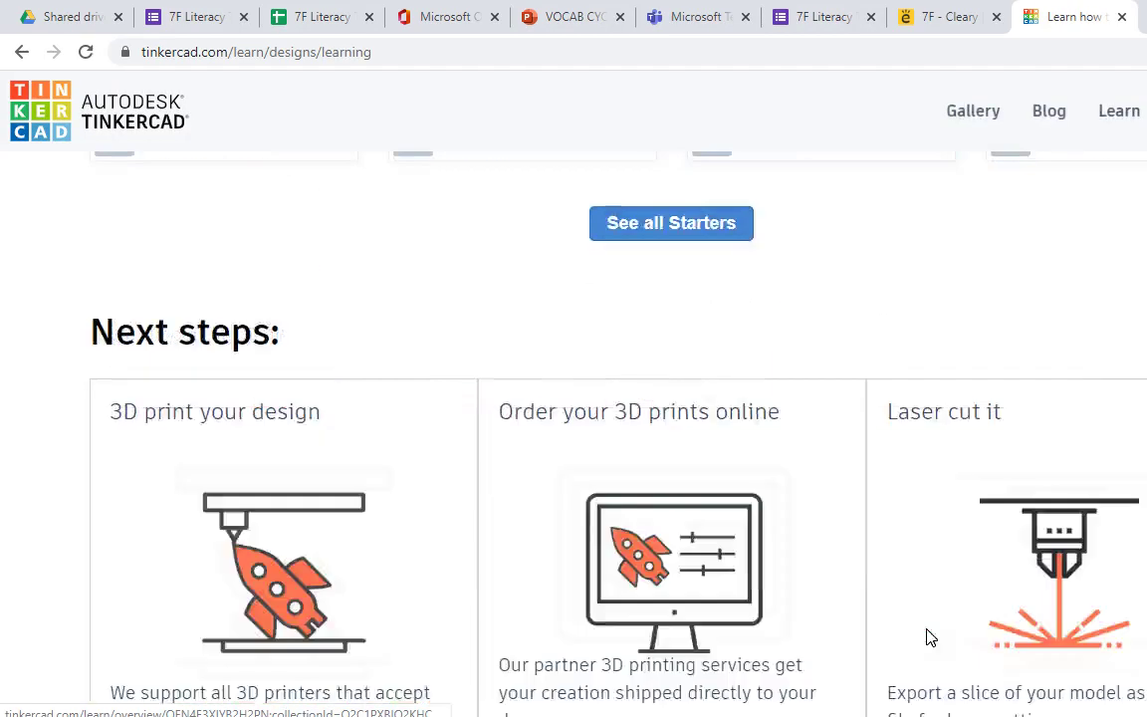
pyautogui.scroll(-1, 730, 479)
pyautogui.scroll(5, 717, 456)
pyautogui.scroll(-4, 718, 443)
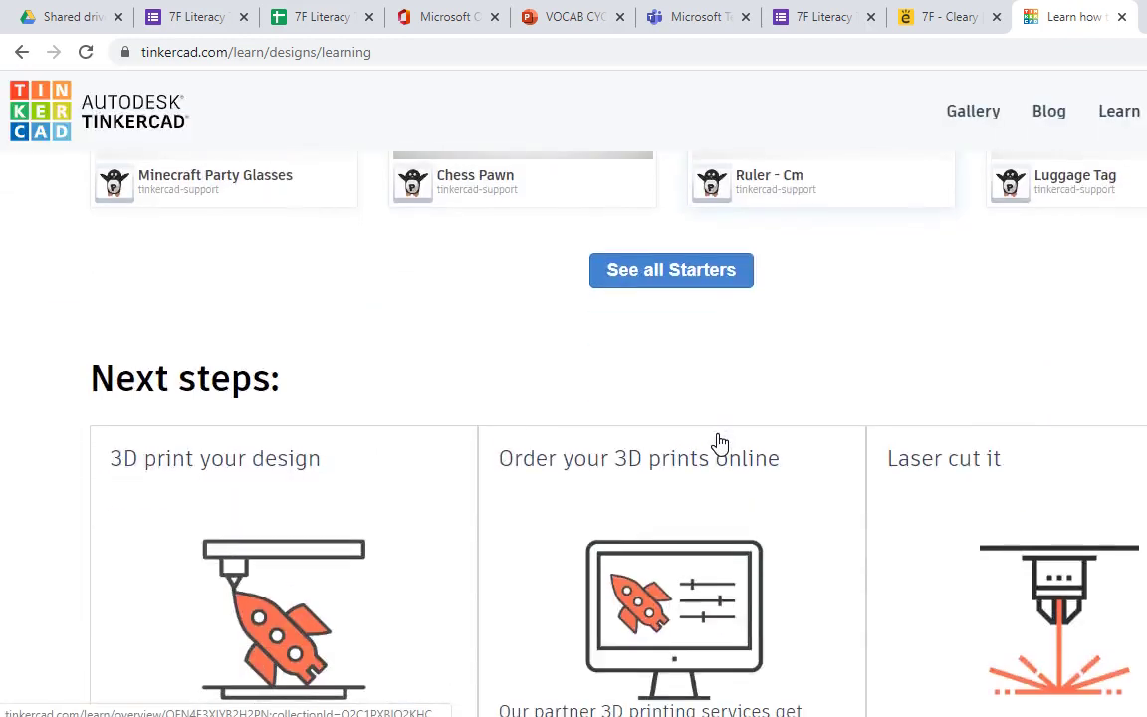
pyautogui.scroll(1, 687, 383)
pyautogui.click(673, 374)
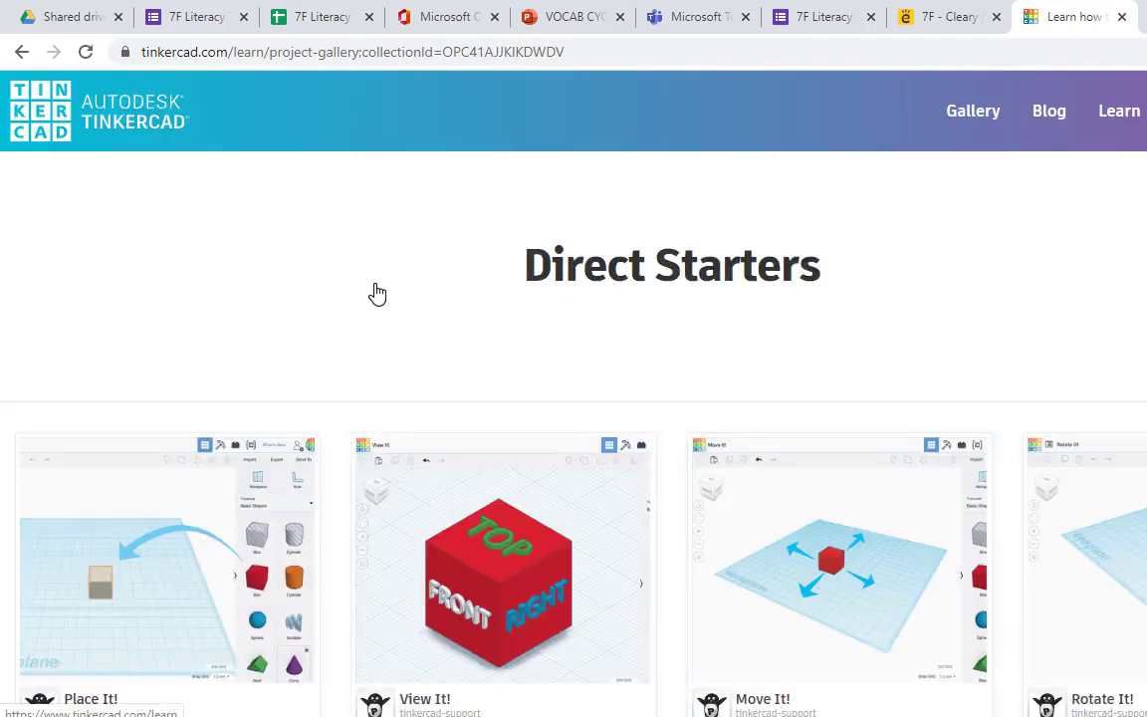
# Step: Look over the Direct Starters tutorials and open the Place It! starter
pyautogui.scroll(-2, 378, 294)
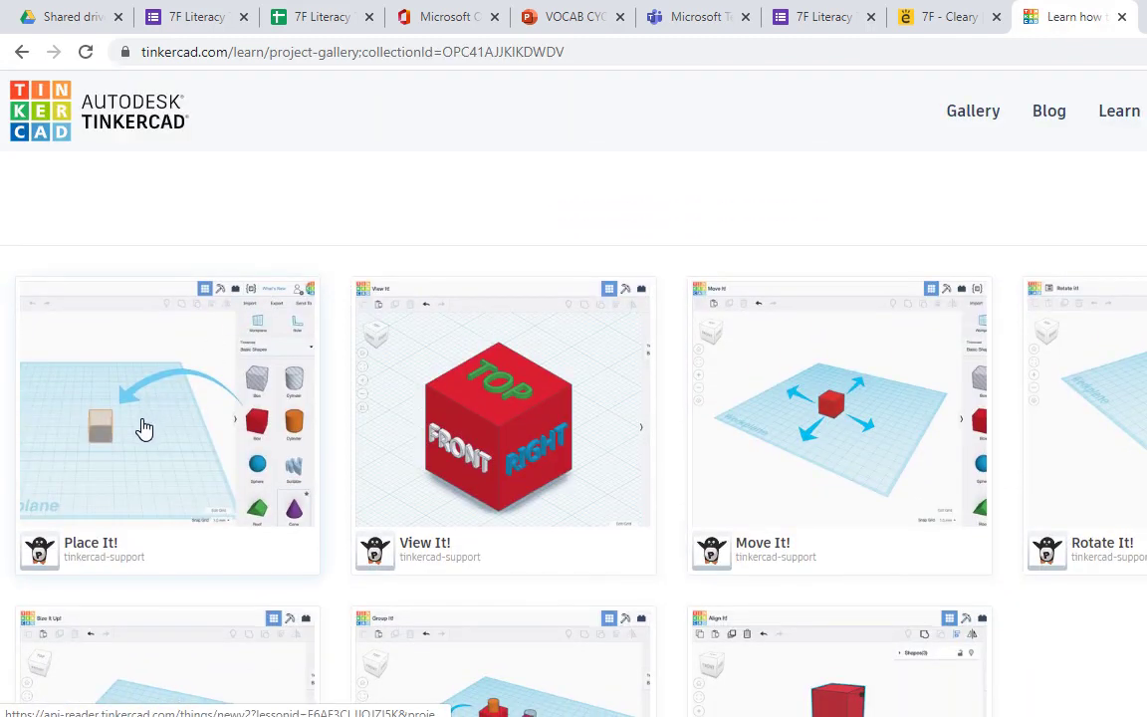
pyautogui.scroll(-2, 1059, 417)
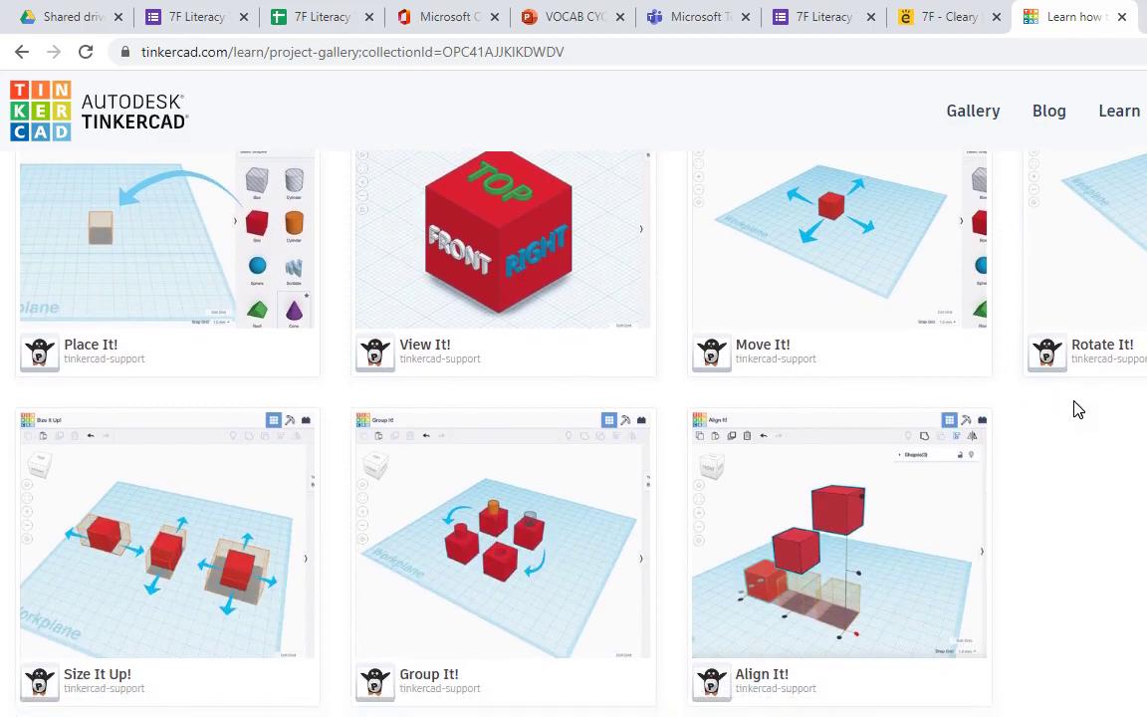
pyautogui.scroll(4, 582, 206)
pyautogui.scroll(-1, 574, 443)
pyautogui.scroll(-5, 944, 443)
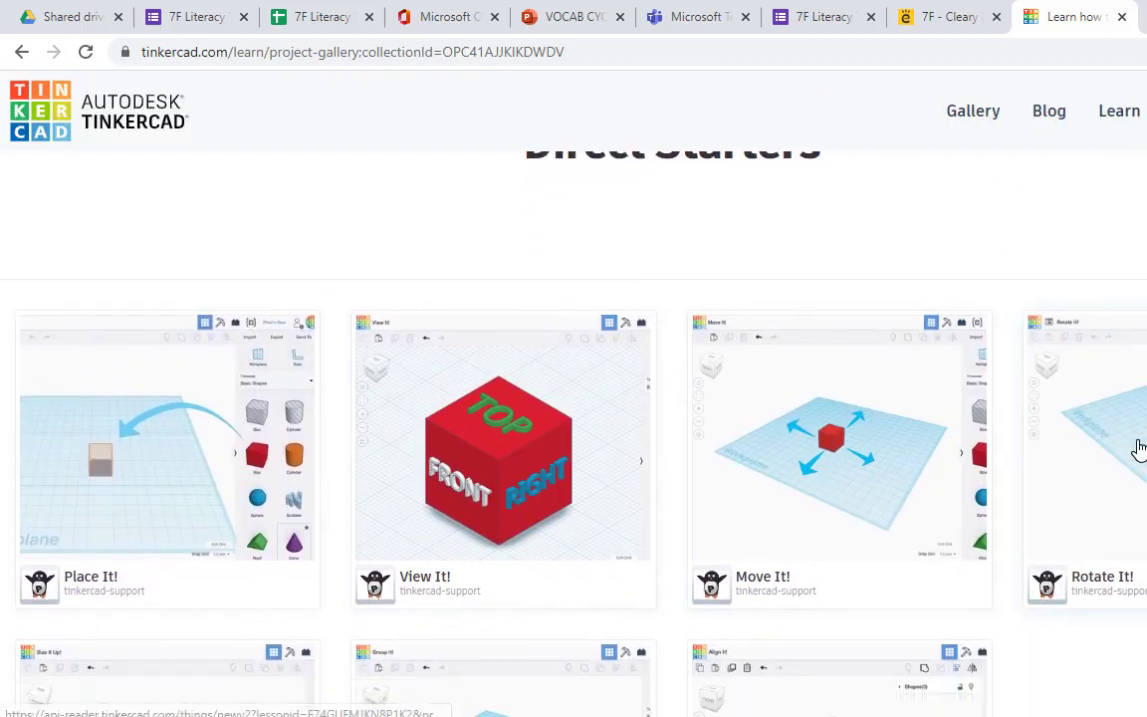
pyautogui.scroll(-2, 1101, 438)
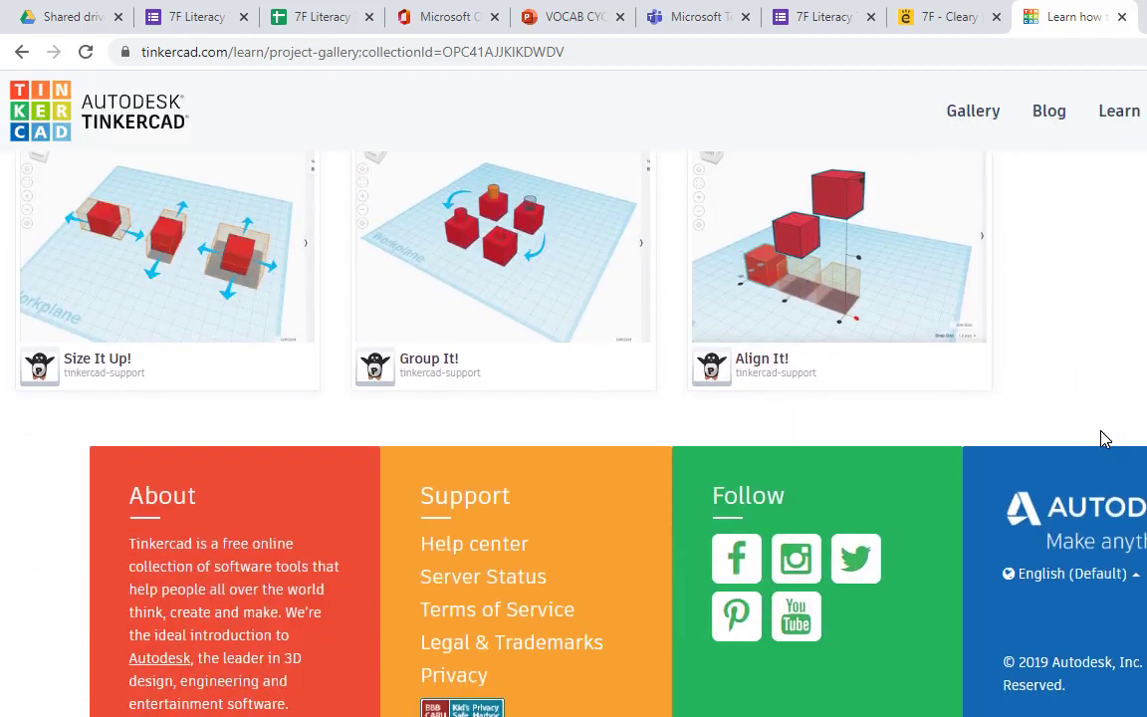
pyautogui.scroll(6, 1105, 433)
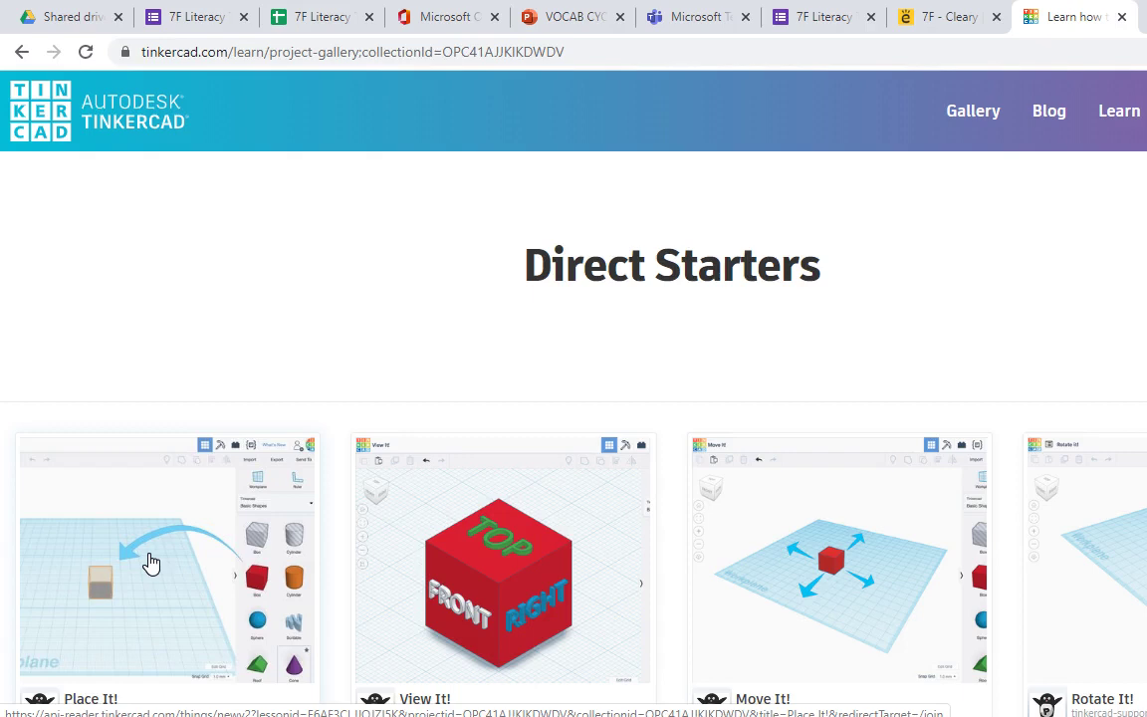
pyautogui.click(150, 563)
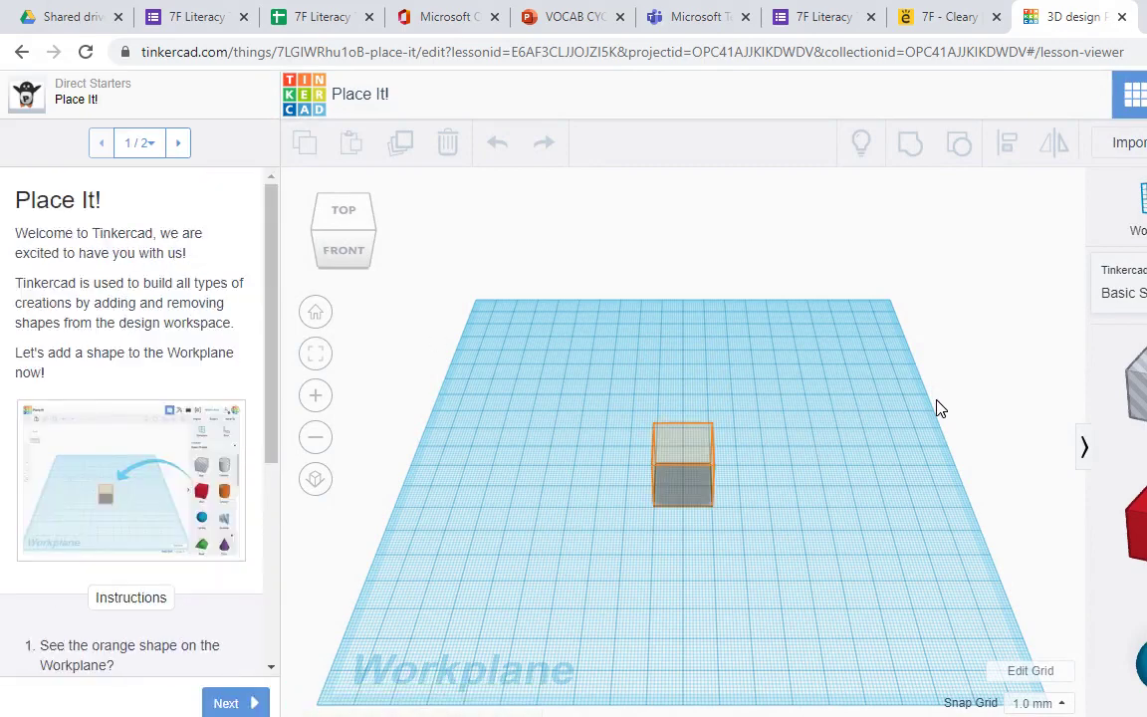
# Step: Read through the Place It! introduction and its instructions on hints and placing the Box shape on the Workplane
pyautogui.moveTo(62, 233); pyautogui.dragTo(157, 257)
pyautogui.moveTo(38, 258); pyautogui.dragTo(147, 310)
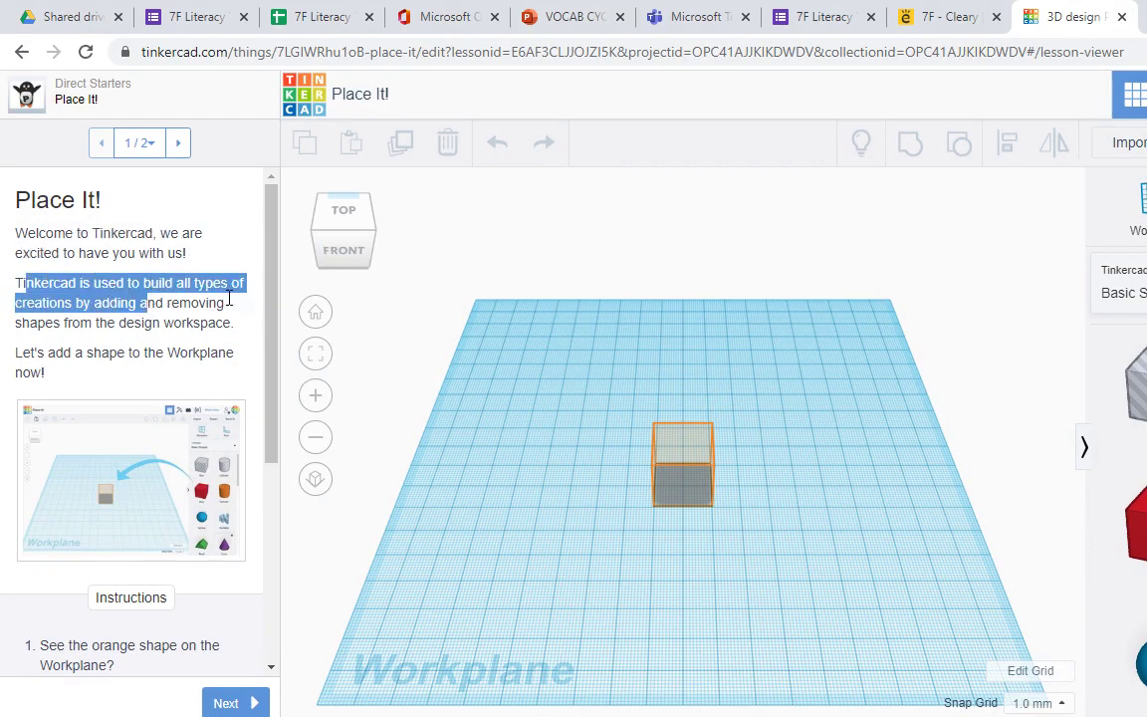
pyautogui.moveTo(48, 302); pyautogui.dragTo(175, 307)
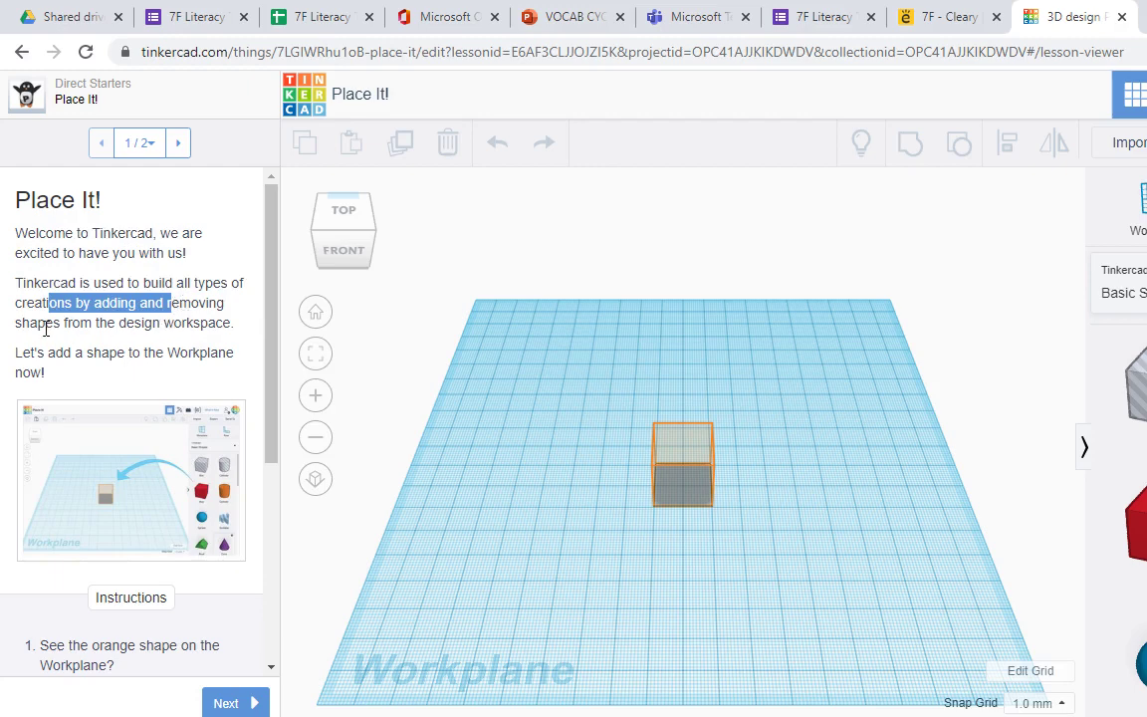
pyautogui.moveTo(40, 325); pyautogui.dragTo(180, 336)
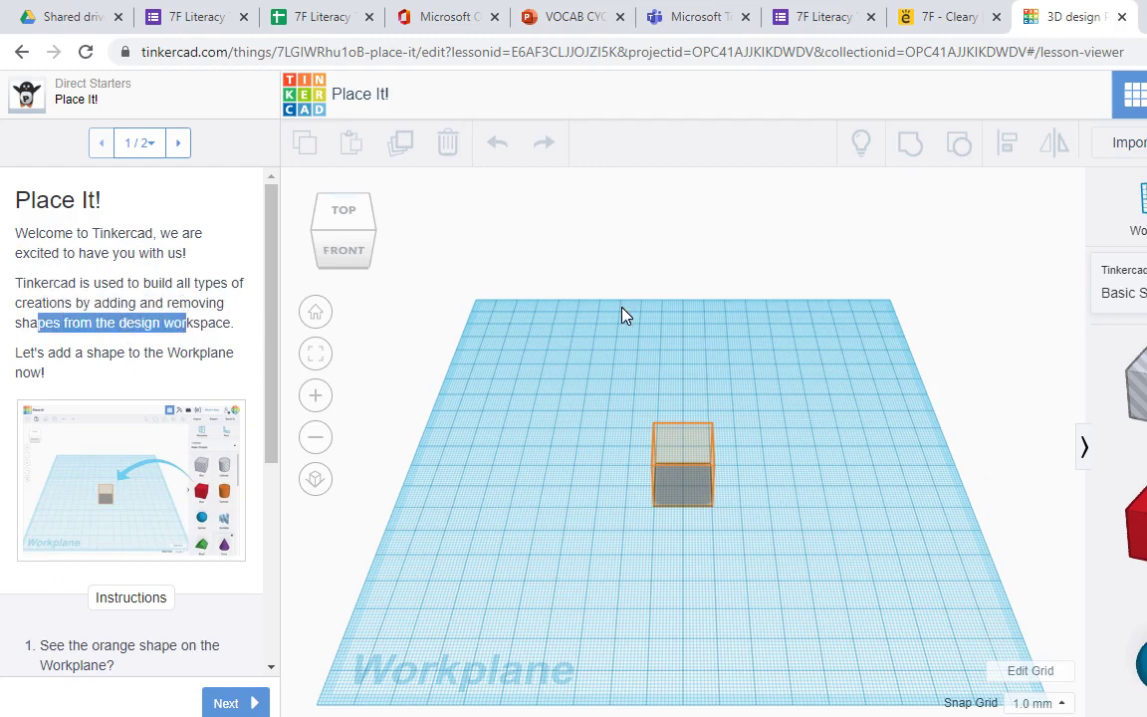
pyautogui.moveTo(30, 353); pyautogui.dragTo(168, 352)
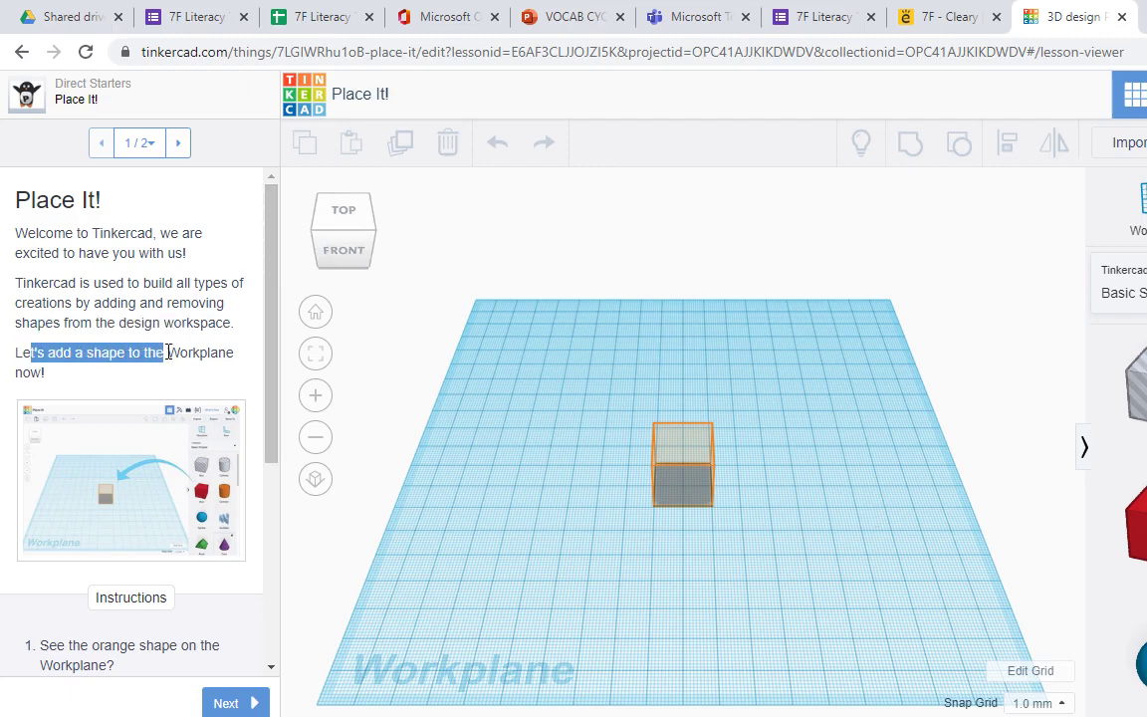
pyautogui.click(188, 358)
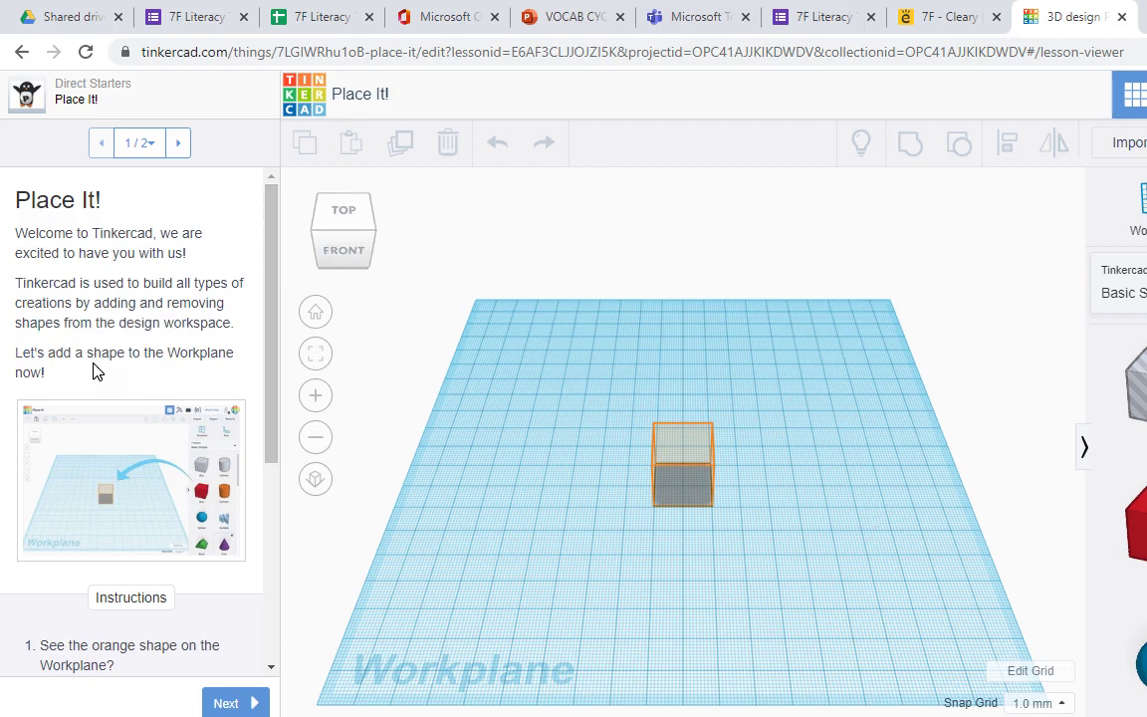
pyautogui.doubleClick(174, 355)
pyautogui.click(144, 373)
pyautogui.scroll(-1, 128, 376)
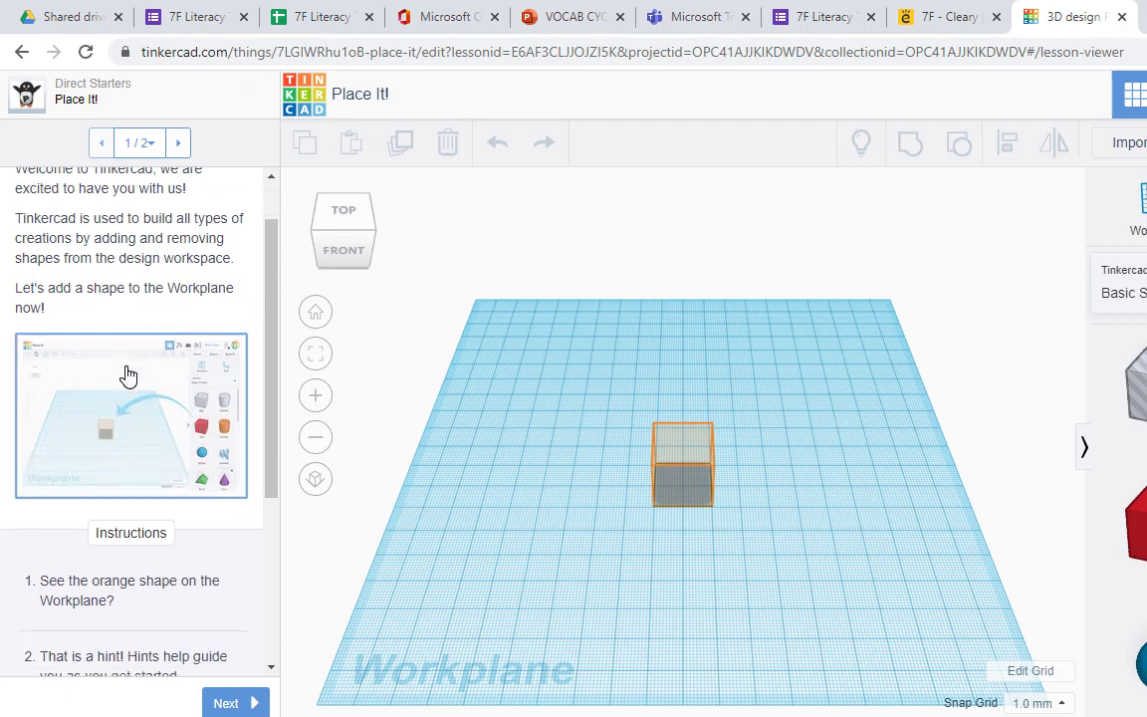
pyautogui.scroll(-3, 202, 471)
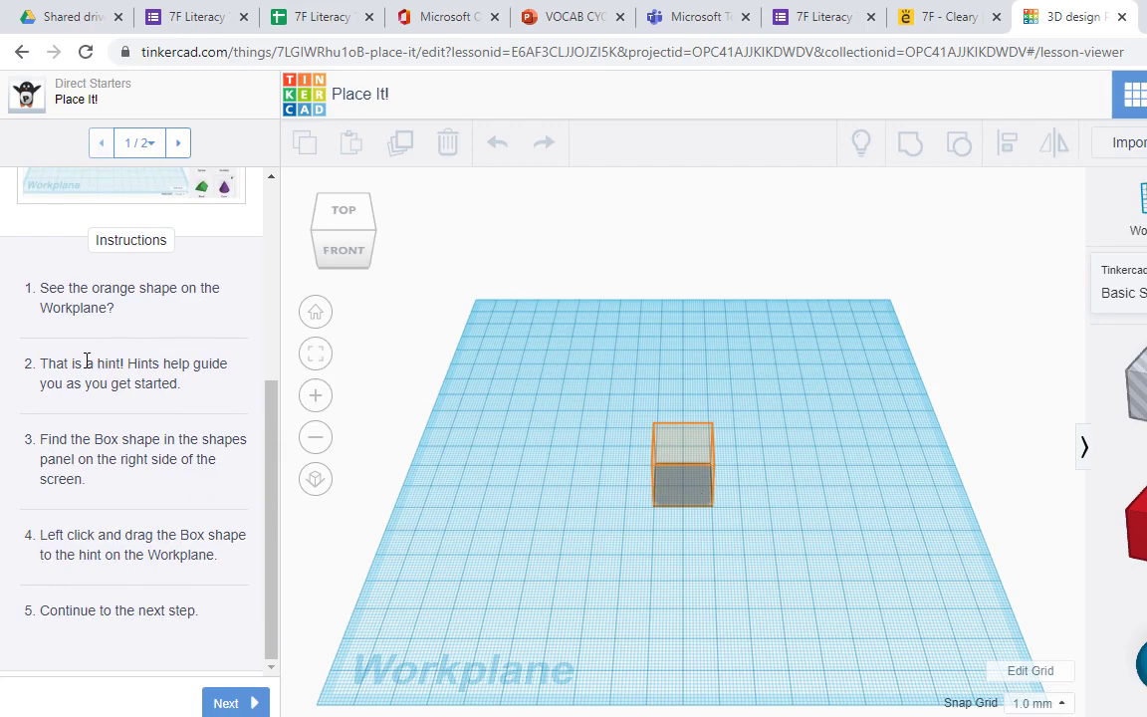
pyautogui.moveTo(48, 363); pyautogui.dragTo(138, 365)
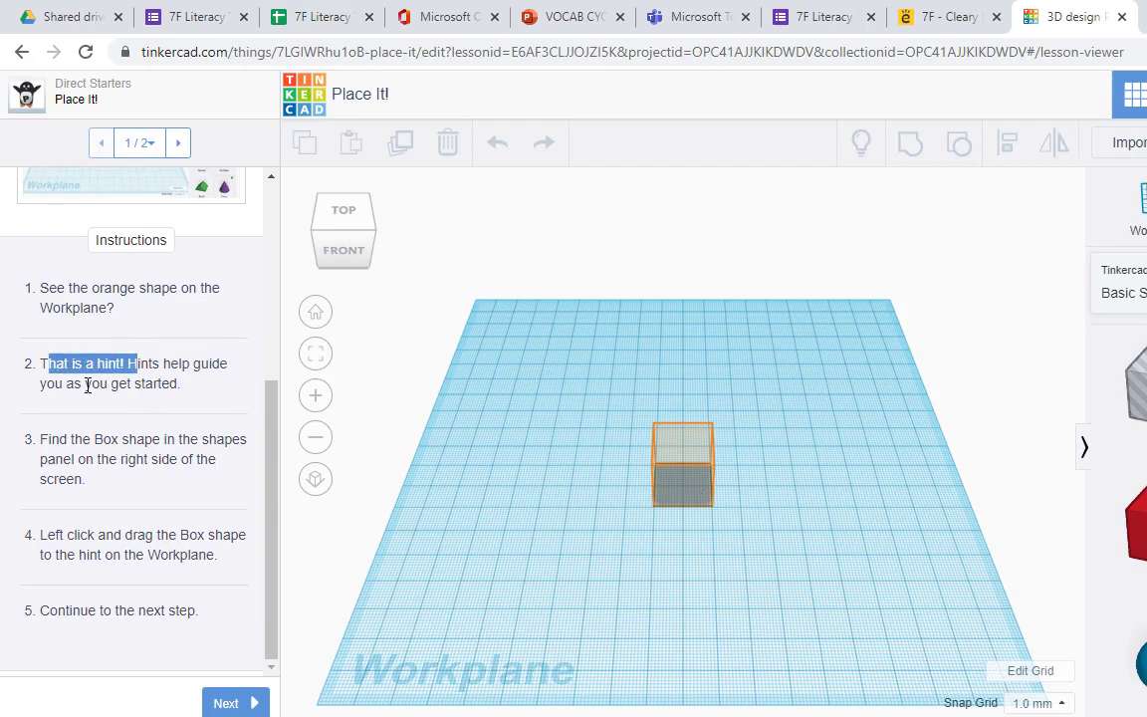
pyautogui.moveTo(66, 384); pyautogui.dragTo(184, 399)
pyautogui.moveTo(40, 439); pyautogui.dragTo(143, 459)
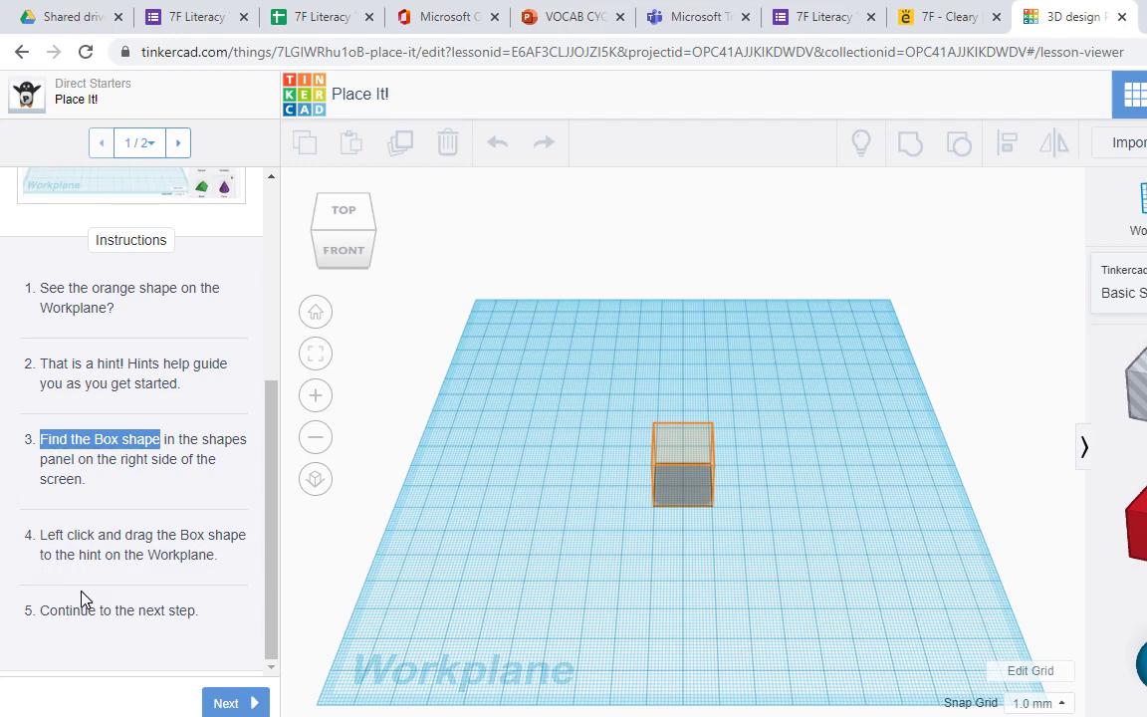
# Step: Place a red Box shape on the orange hint on the Workplane, deselect it and advance the tutorial to step 2
pyautogui.moveTo(1133, 528); pyautogui.dragTo(686, 492)
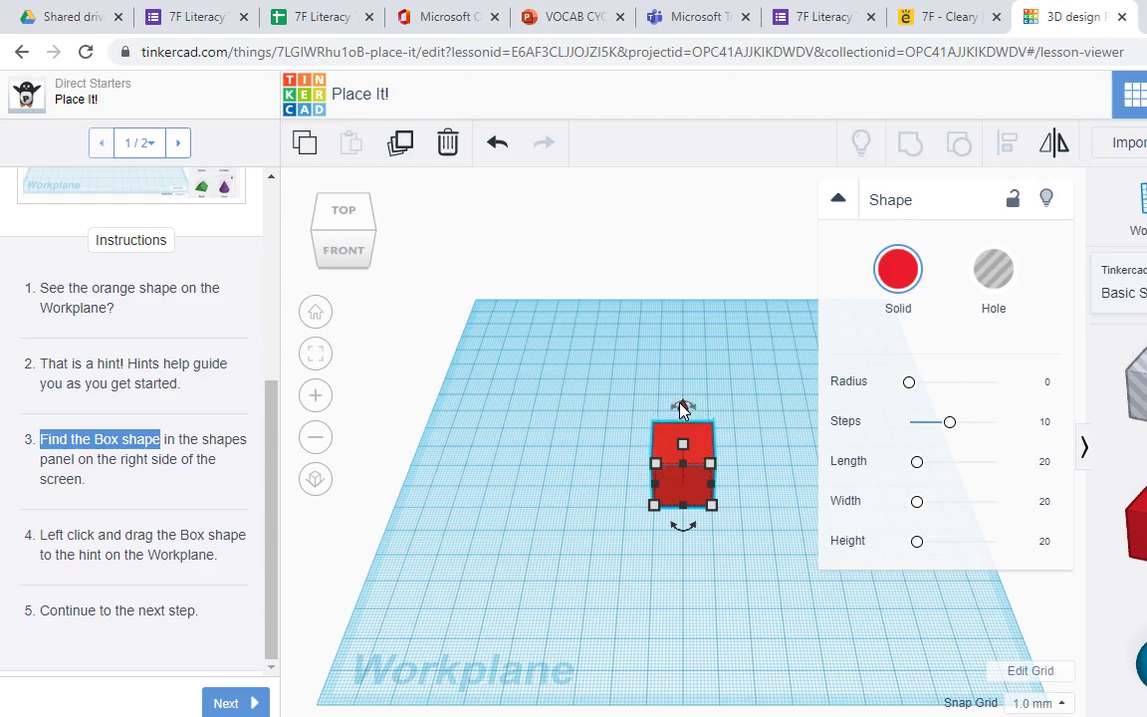
pyautogui.click(682, 409)
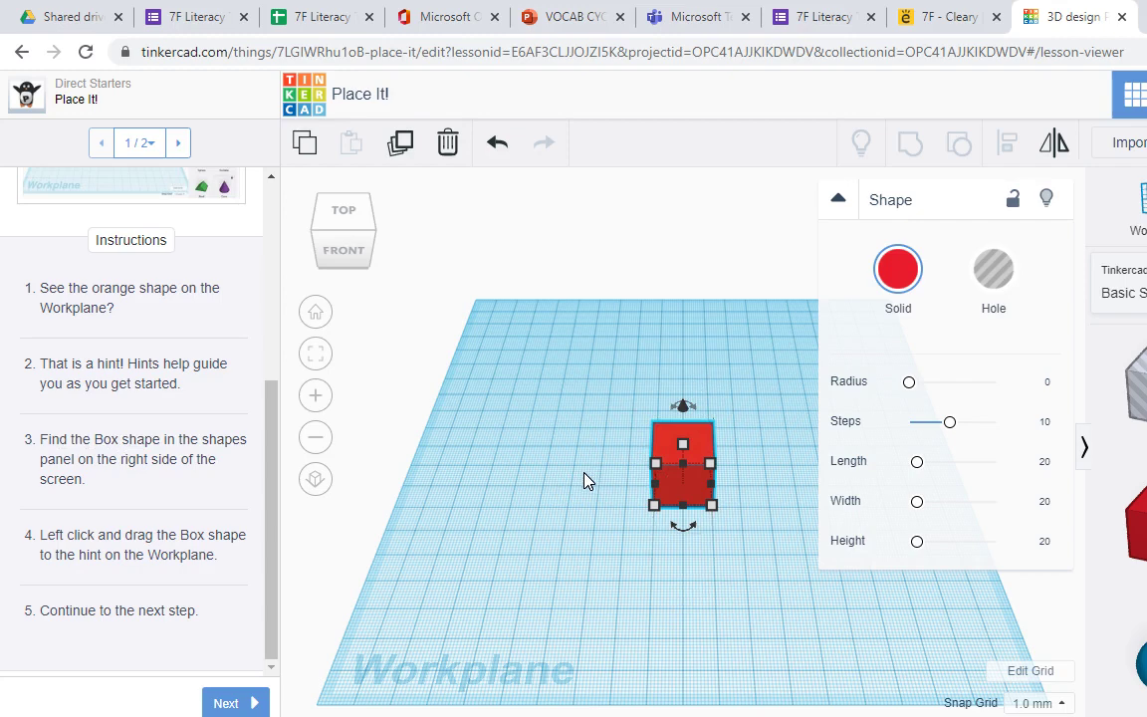
pyautogui.click(571, 387)
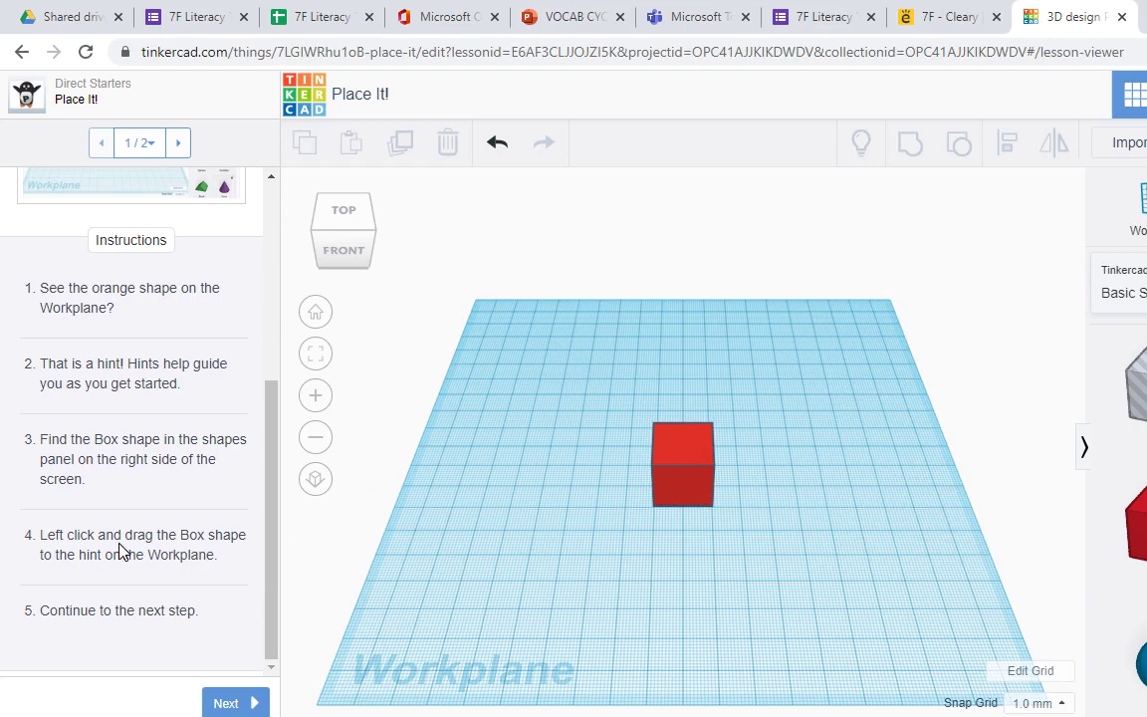
pyautogui.click(227, 703)
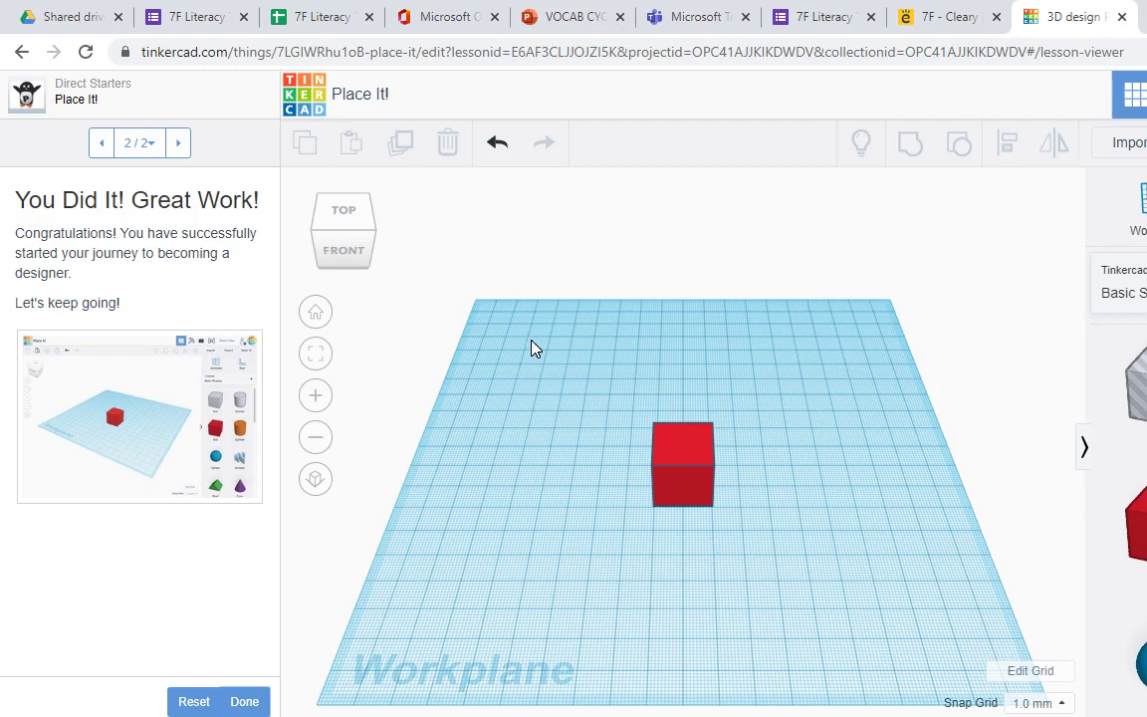
# Step: Switch to Microsoft Word, maximize its window and create a blank document
pyautogui.click(22, 714)
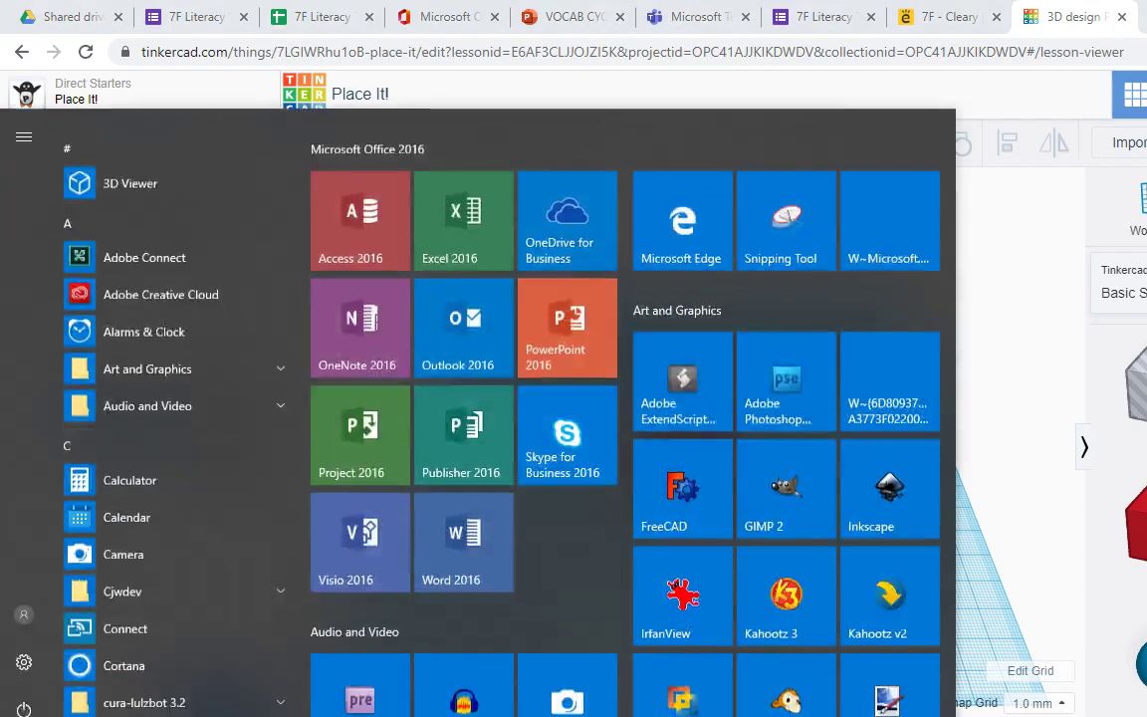
pyautogui.write('s')
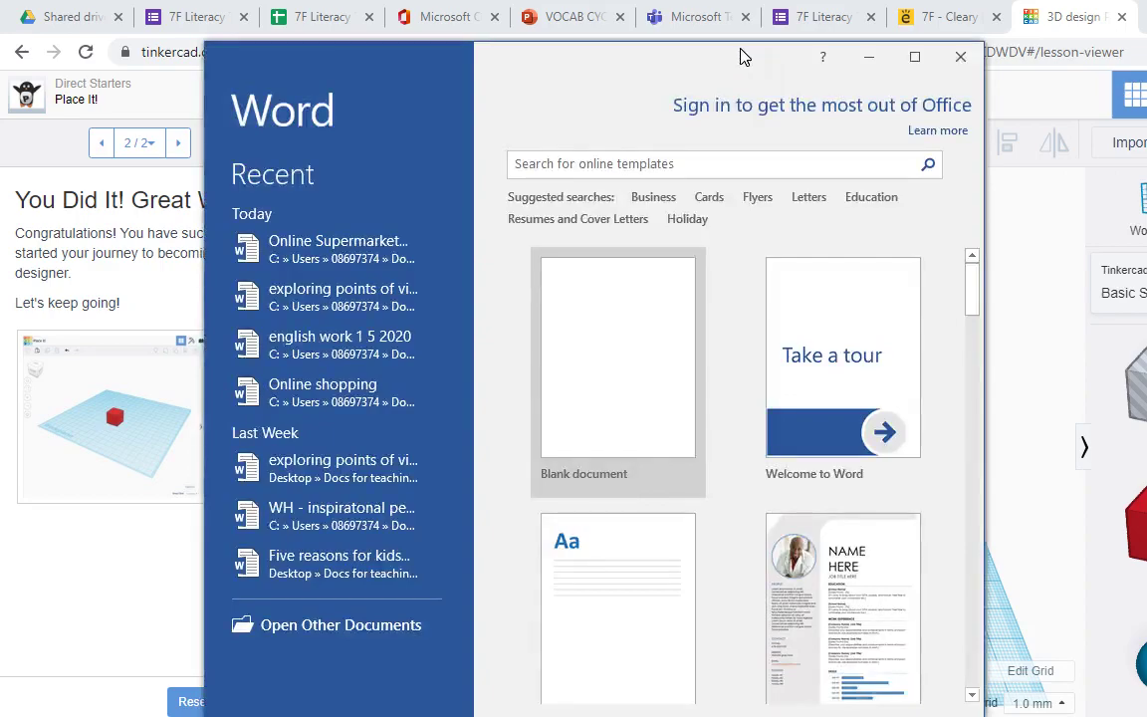
pyautogui.doubleClick(743, 58)
pyautogui.click(372, 231)
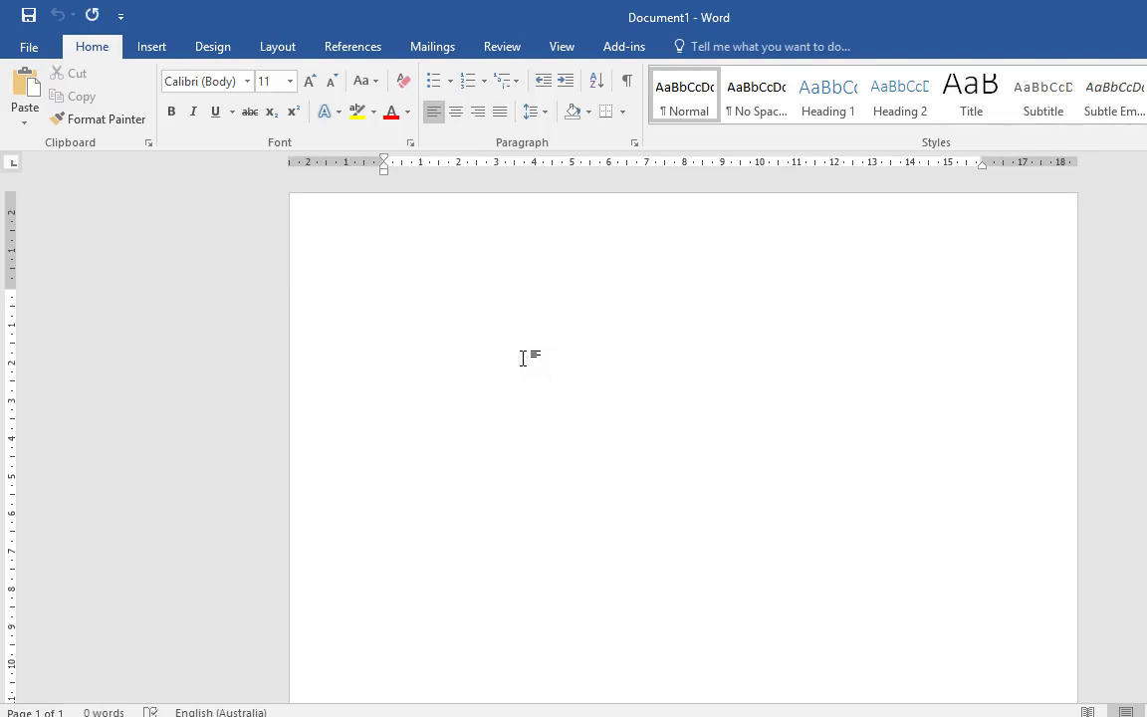
# Step: Write a heading line with the teacher's name followed by "evidence that he did all the starter tutorials in TinkerCad"
pyautogui.write("Mr. Cleary's ev")
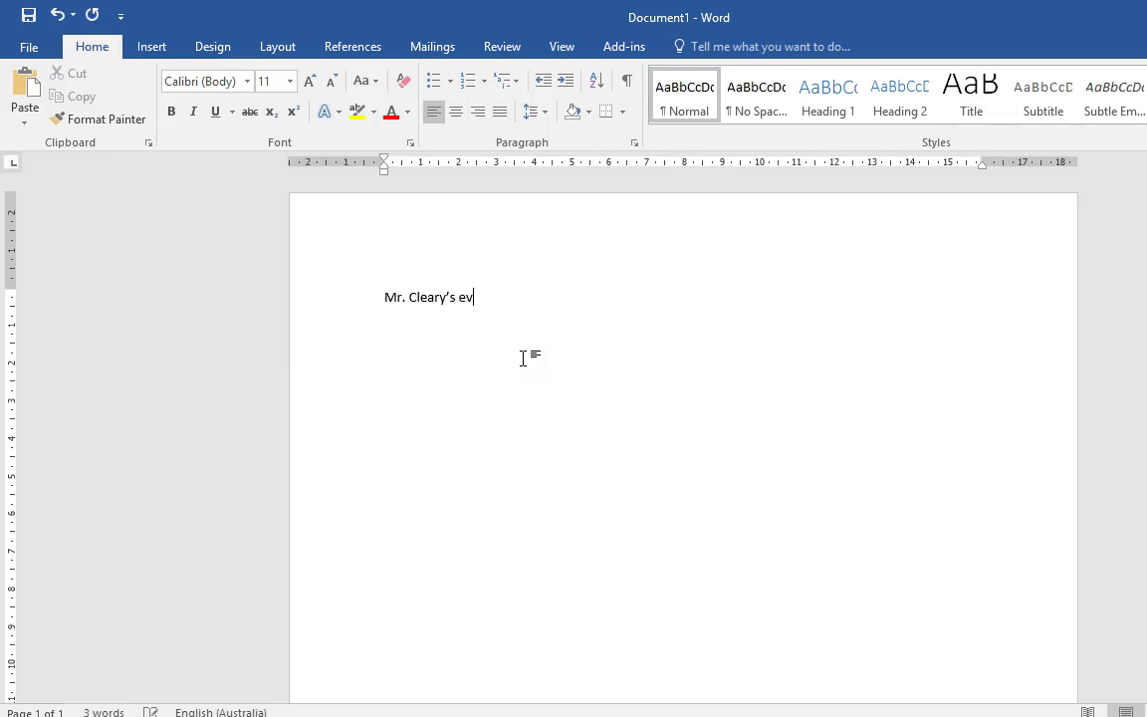
pyautogui.write('idence that he did a')
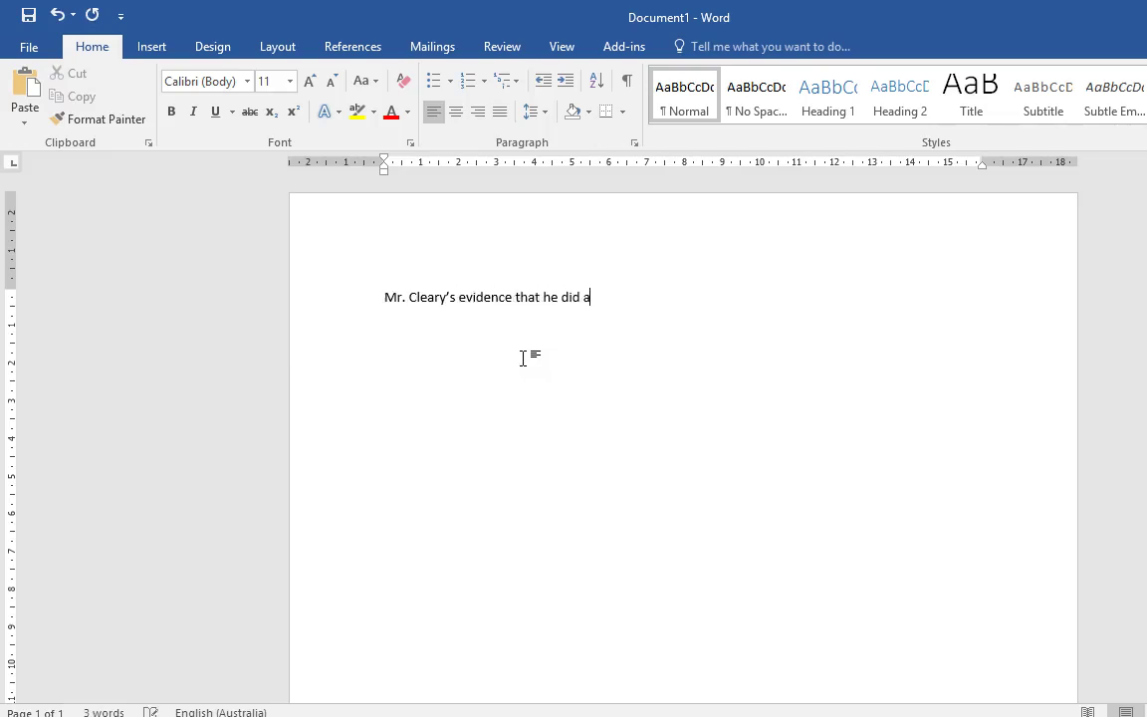
pyautogui.write('ll the starter tutorials in ')
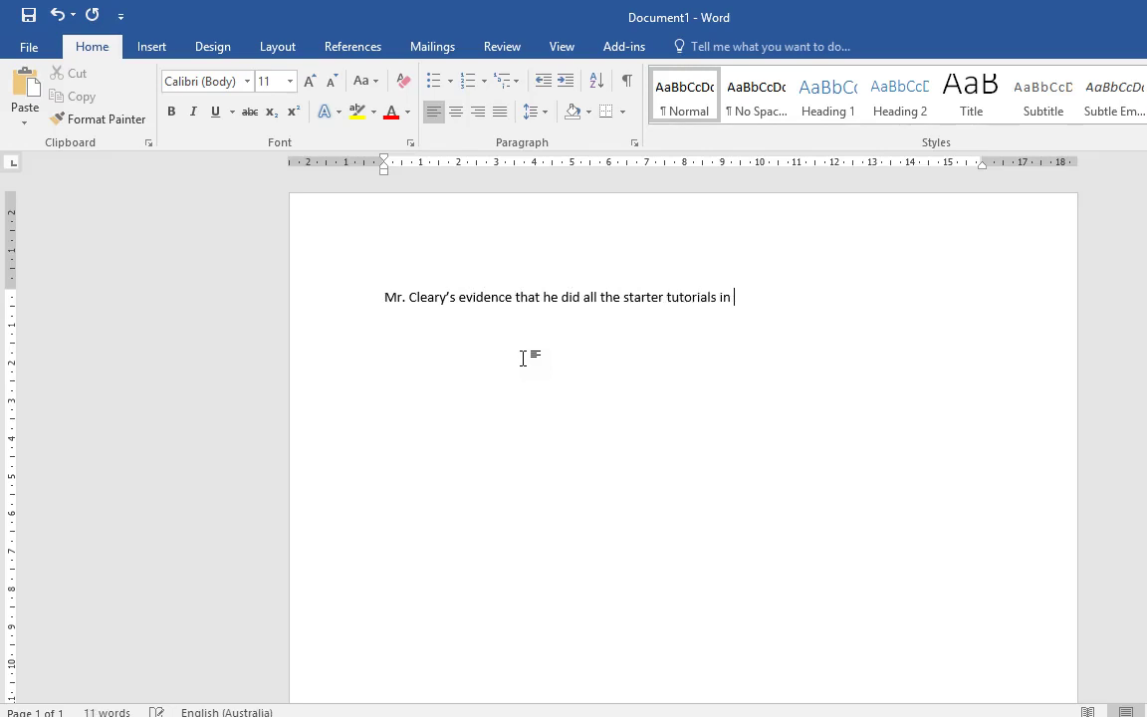
pyautogui.write('TirkerCad')
pyautogui.press('Return')
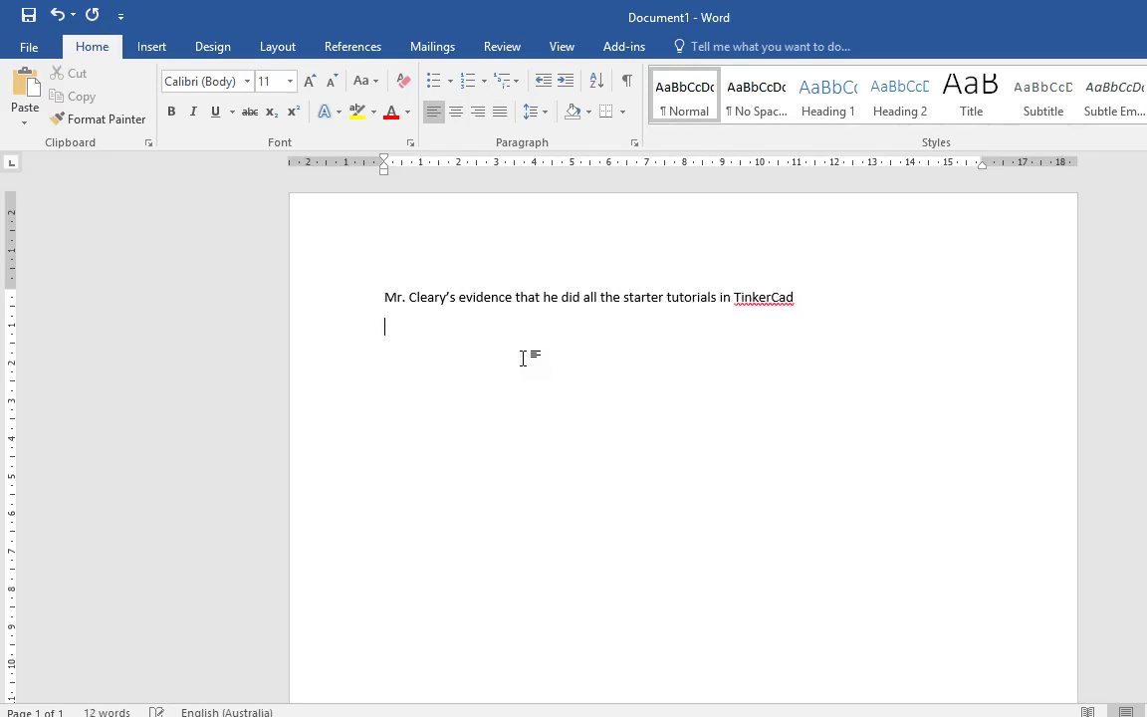
# Step: Insert a table with three columns and one row below the heading line
pyautogui.click(155, 48)
pyautogui.click(128, 104)
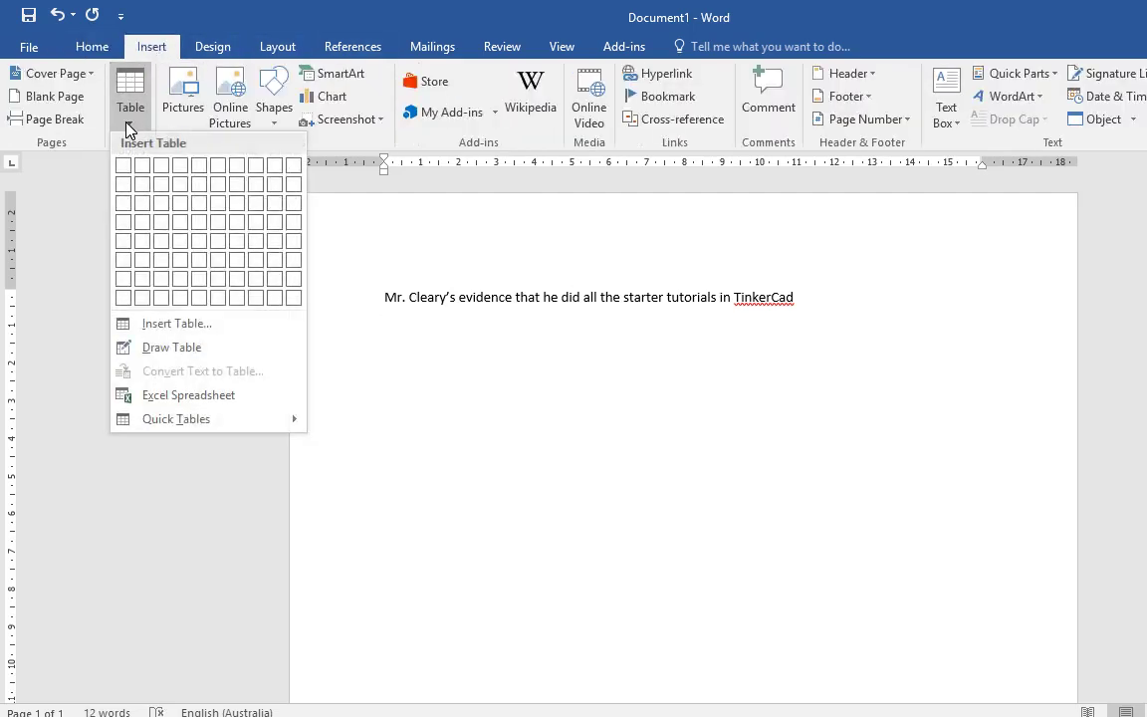
pyautogui.click(167, 180)
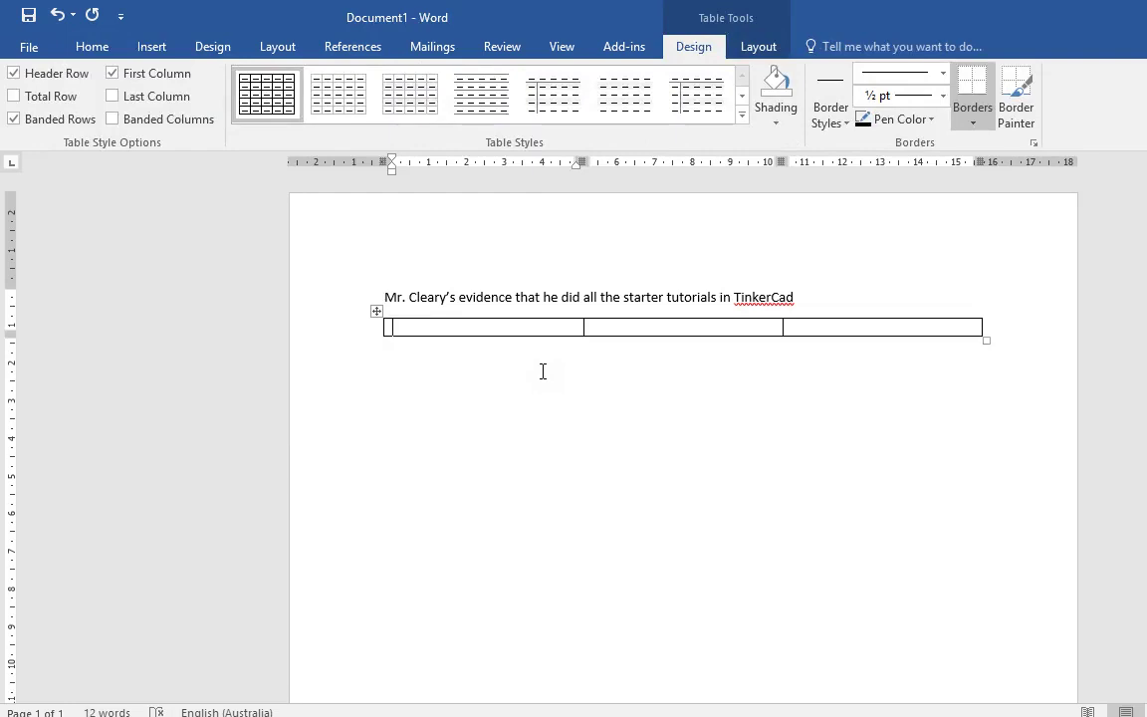
# Step: Label the table's columns "Number", "Screen shot" and "What I learned"
pyautogui.write('Number')
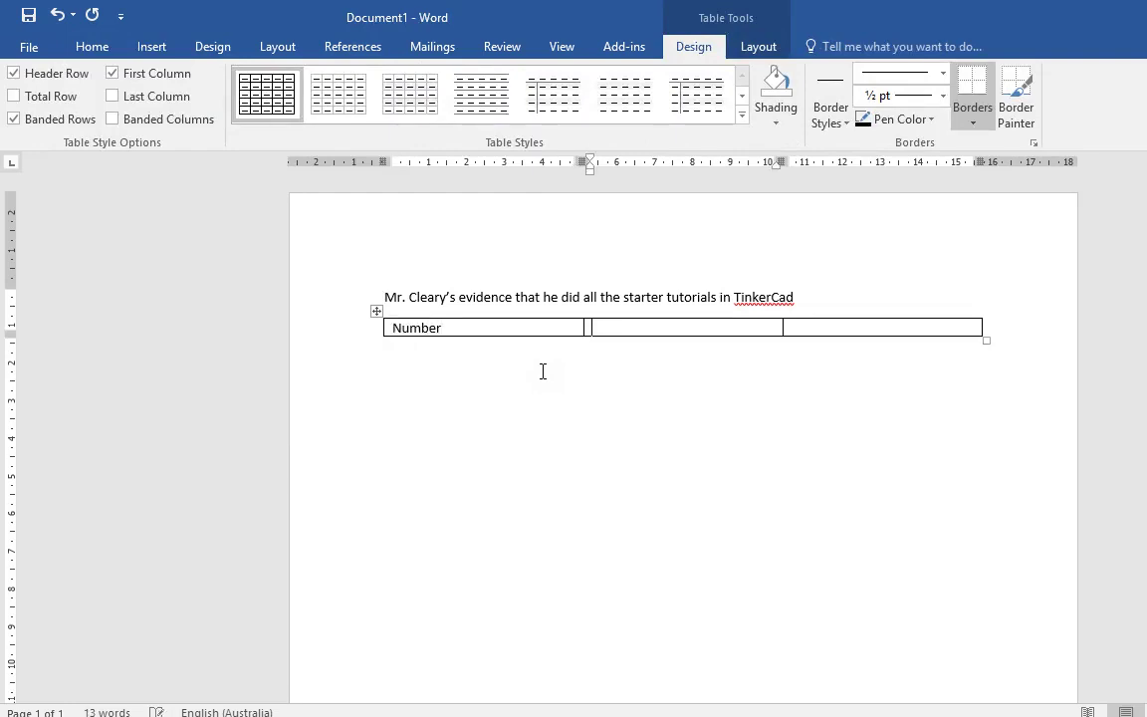
pyautogui.write('Screen shot')
pyautogui.press('Tab')
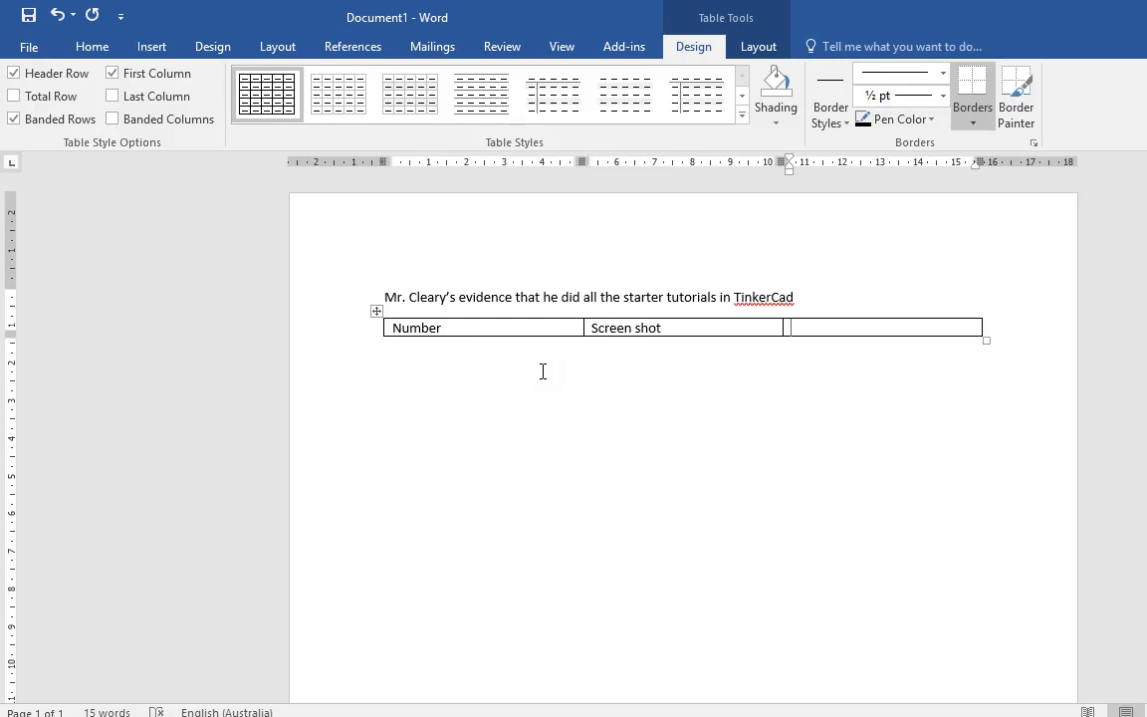
pyautogui.write('What I learned')
# Step: Add a second table row numbered 1 and narrow the Number column to about 2 cm
pyautogui.press('Tab')
pyautogui.press('Return')
pyautogui.press('BackSpace')
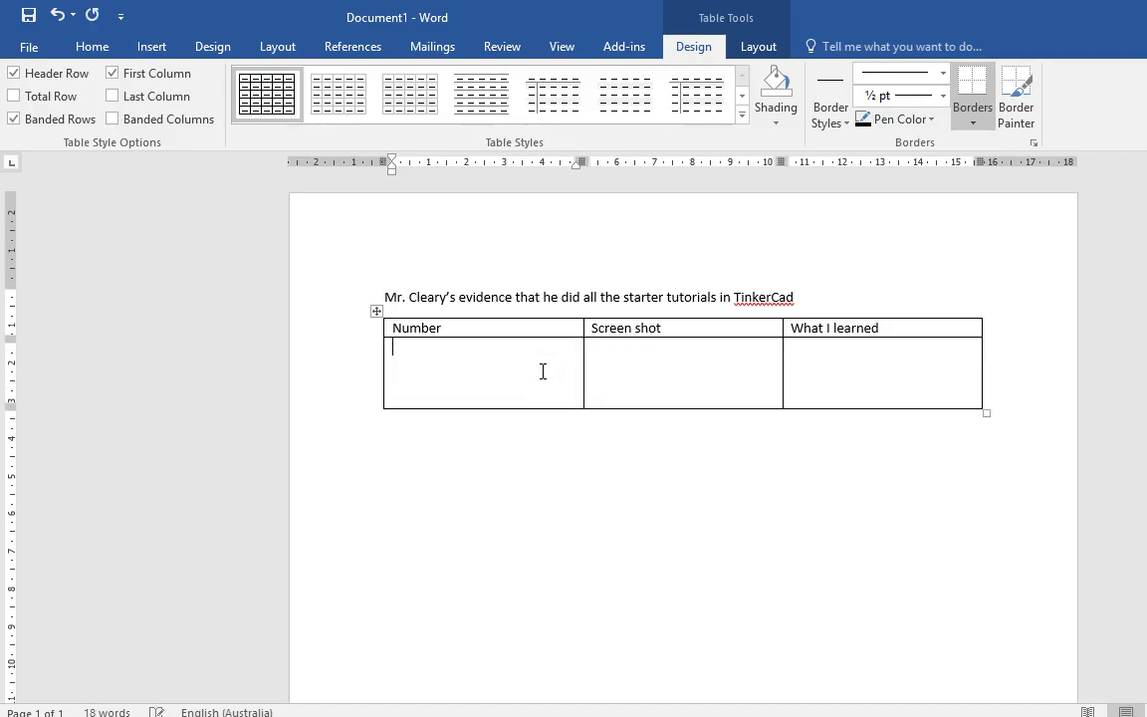
pyautogui.write('1')
pyautogui.hotkey('alt', 'Tab')
pyautogui.hotkey('alt', 'Tab')
pyautogui.moveTo(582, 328); pyautogui.dragTo(461, 324)
# Step: Switch to the Tinkercad page, capture the "You Did It! Great Work!" message and its picture with Snipping Tool, and copy the snip
pyautogui.hotkey('alt', 'Tab')
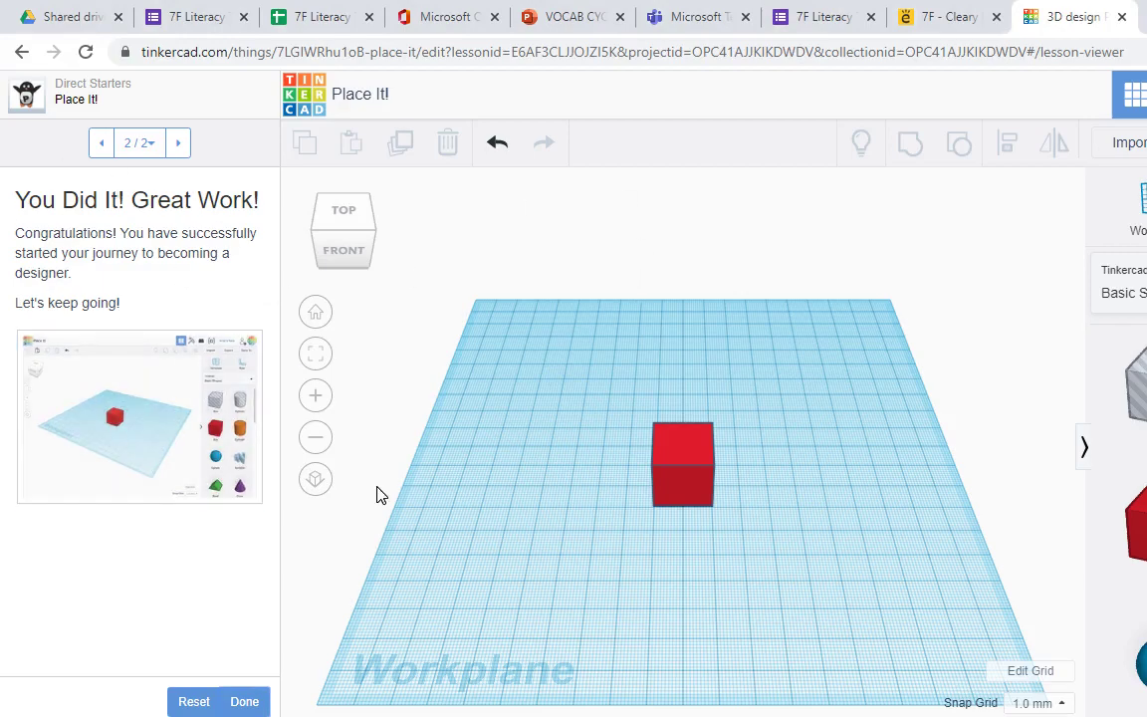
pyautogui.press('super')
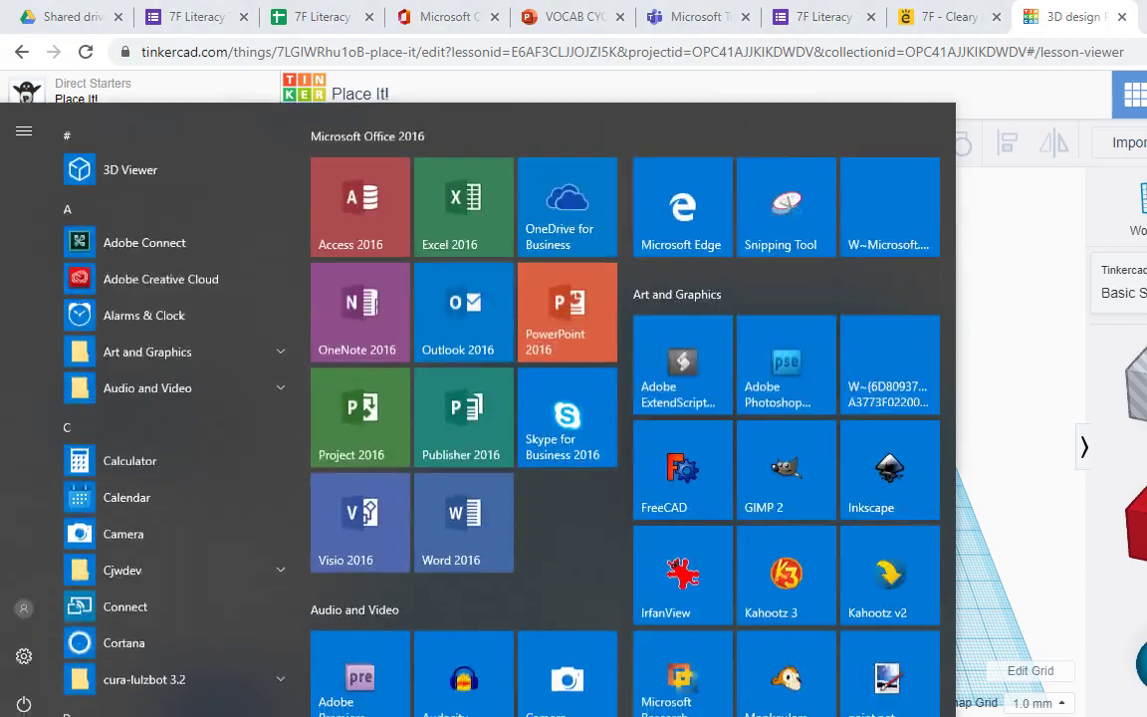
pyautogui.write('snip')
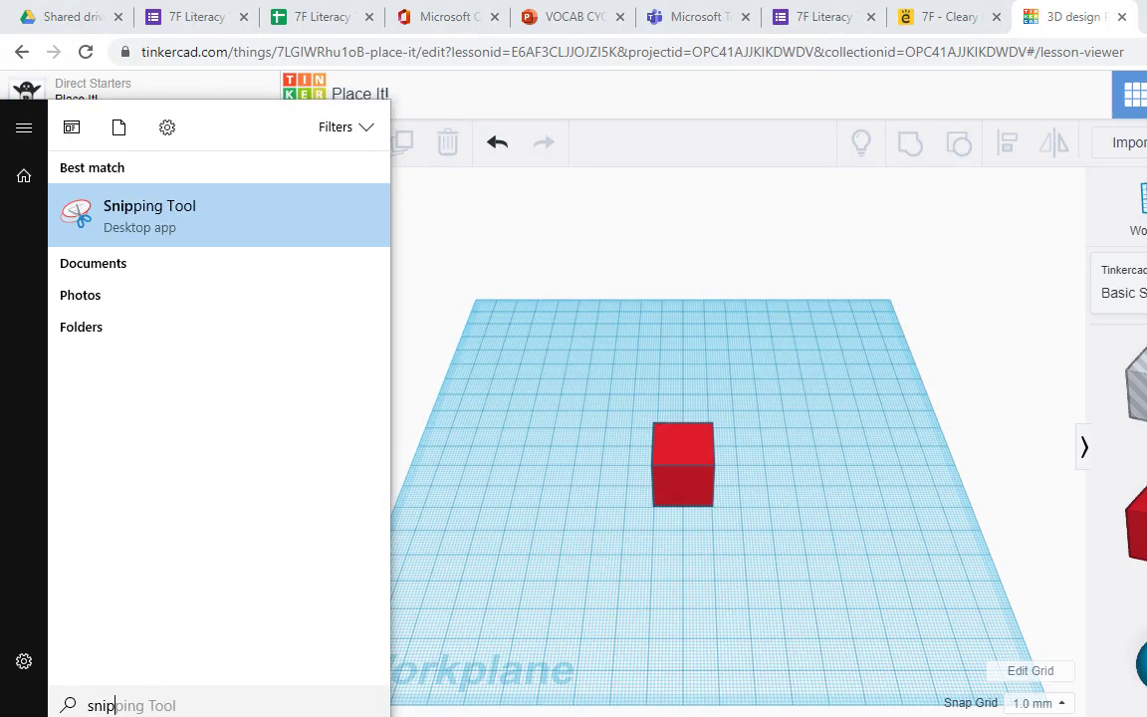
pyautogui.click(103, 244)
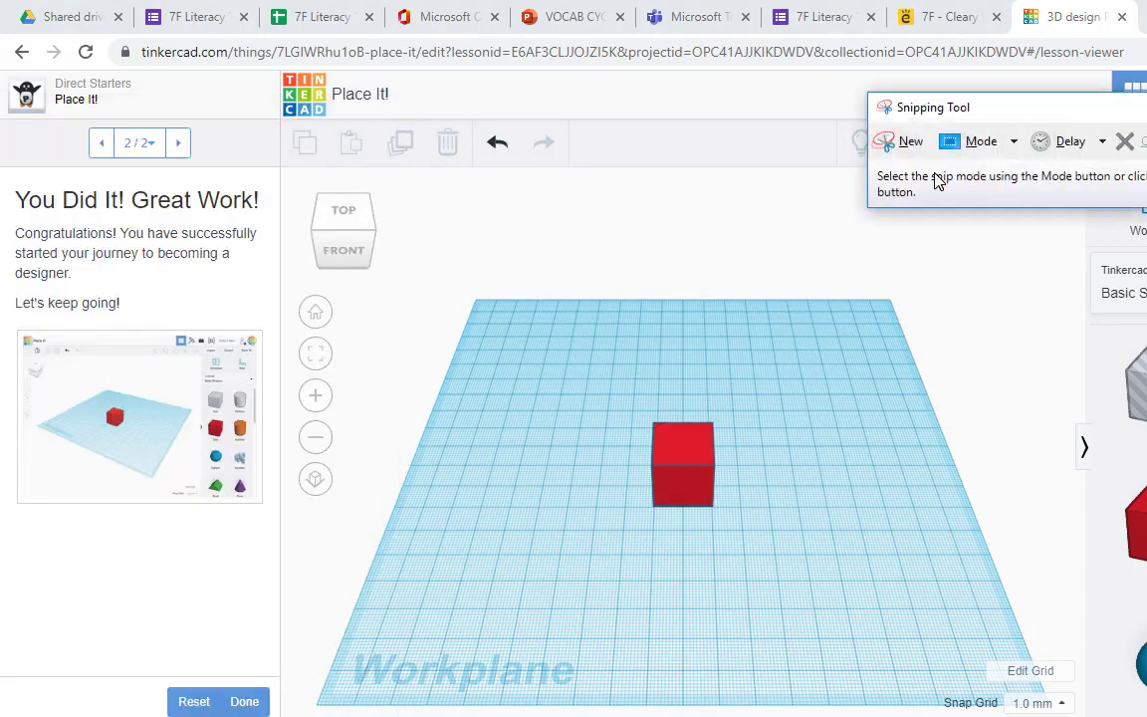
pyautogui.click(903, 146)
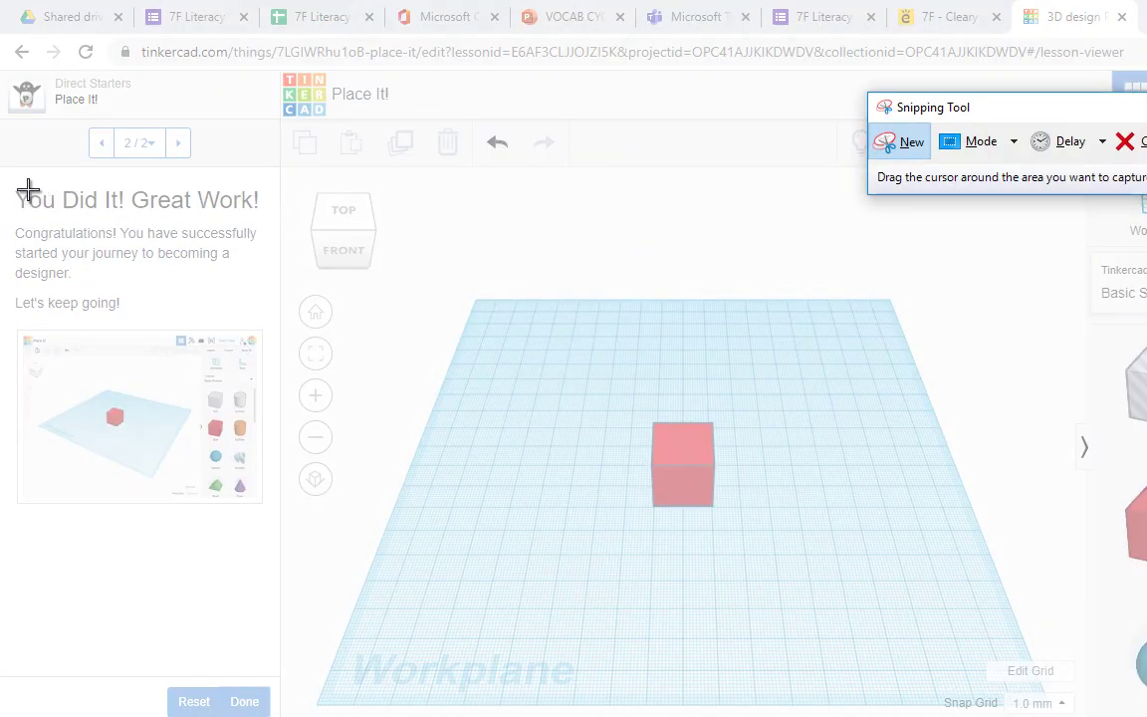
pyautogui.moveTo(10, 183); pyautogui.dragTo(270, 519)
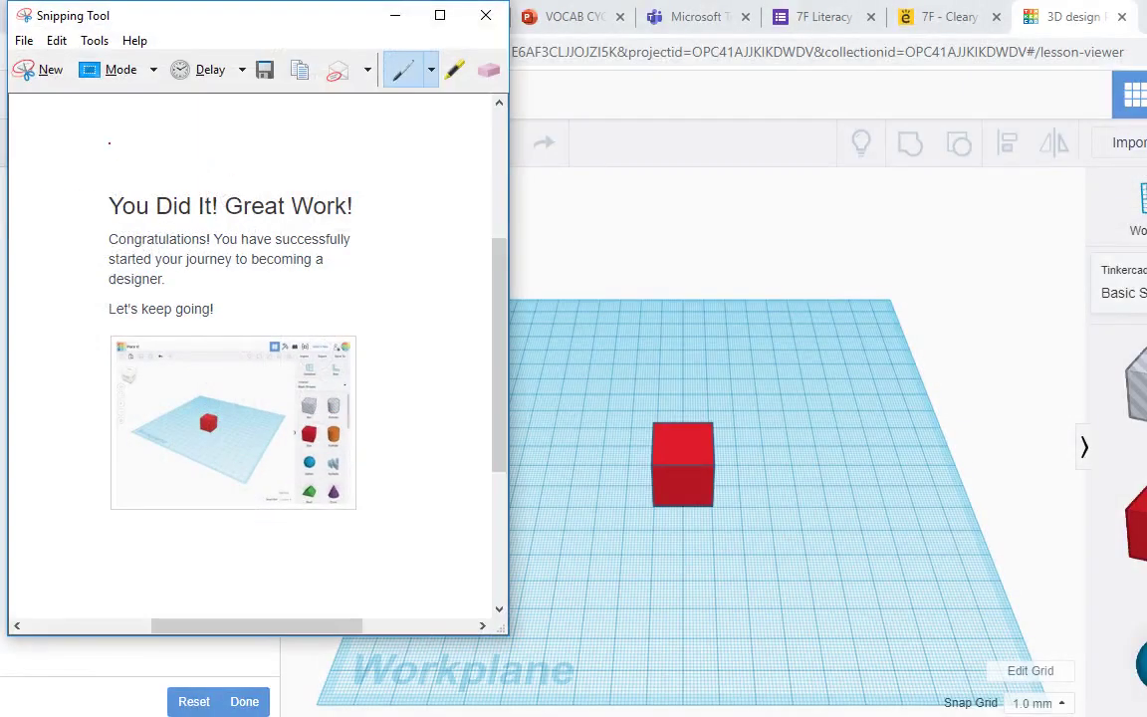
pyautogui.click(300, 68)
pyautogui.click(396, 15)
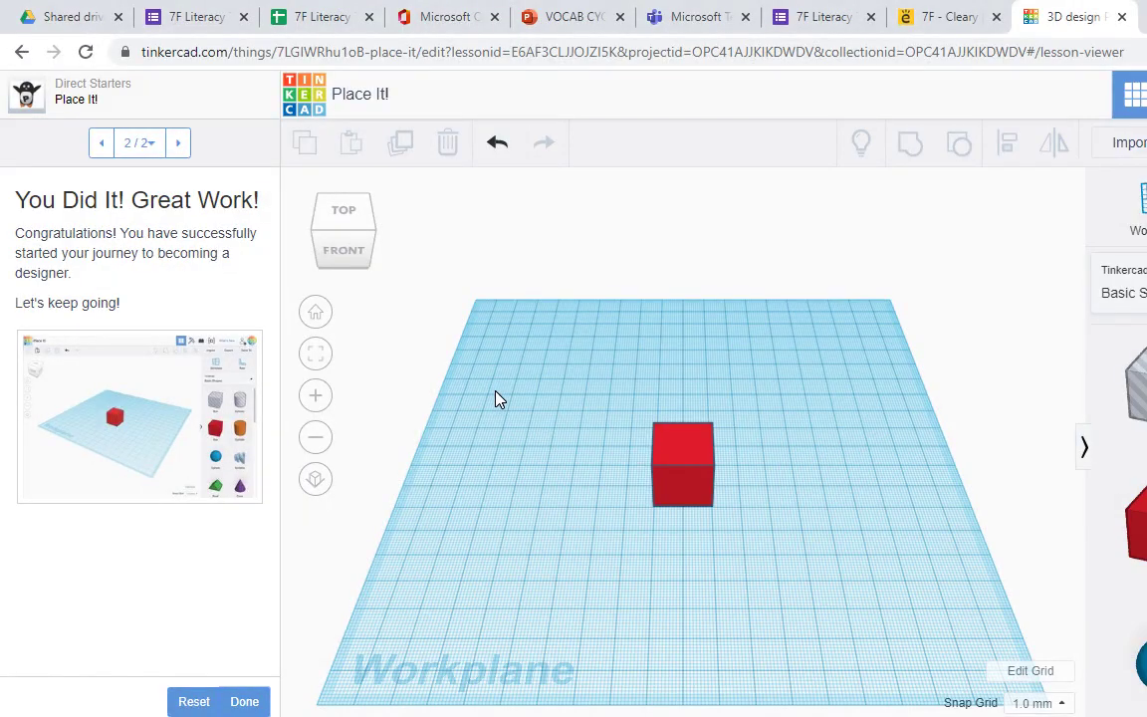
# Step: Return to the Word document and paste the copied snip into row 1's Screen shot cell
pyautogui.hotkey('alt', 'Tab')
pyautogui.click(574, 403)
pyautogui.click(552, 362)
pyautogui.hotkey('ctrl', 'v')
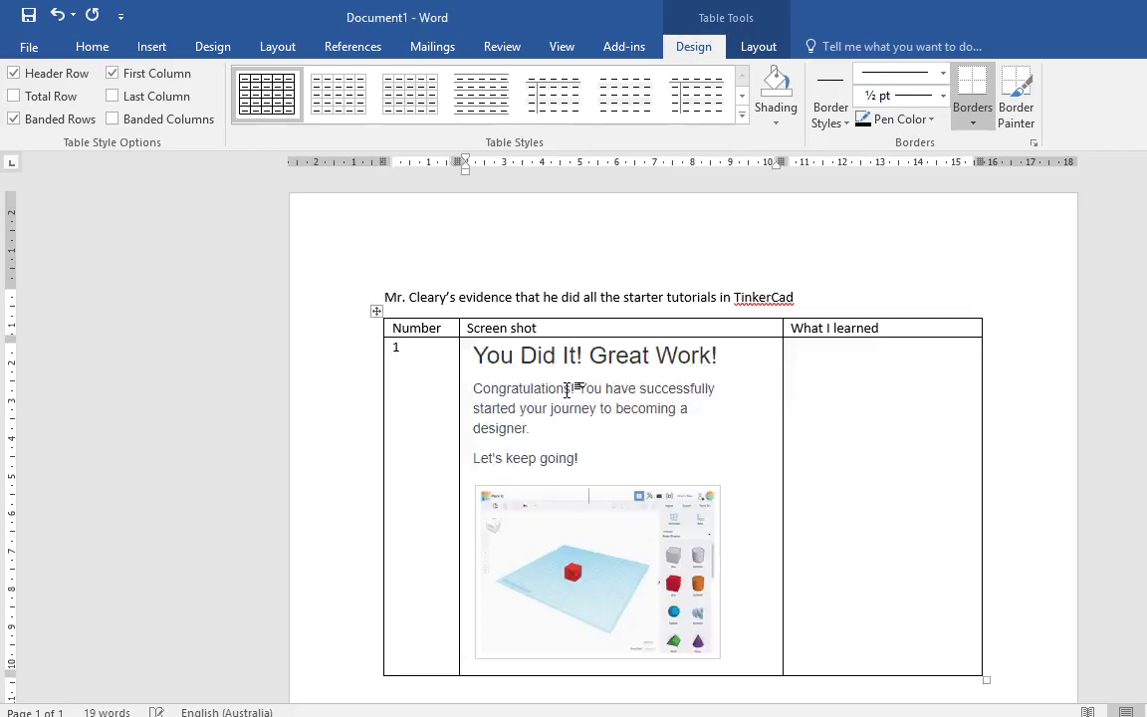
pyautogui.click(646, 453)
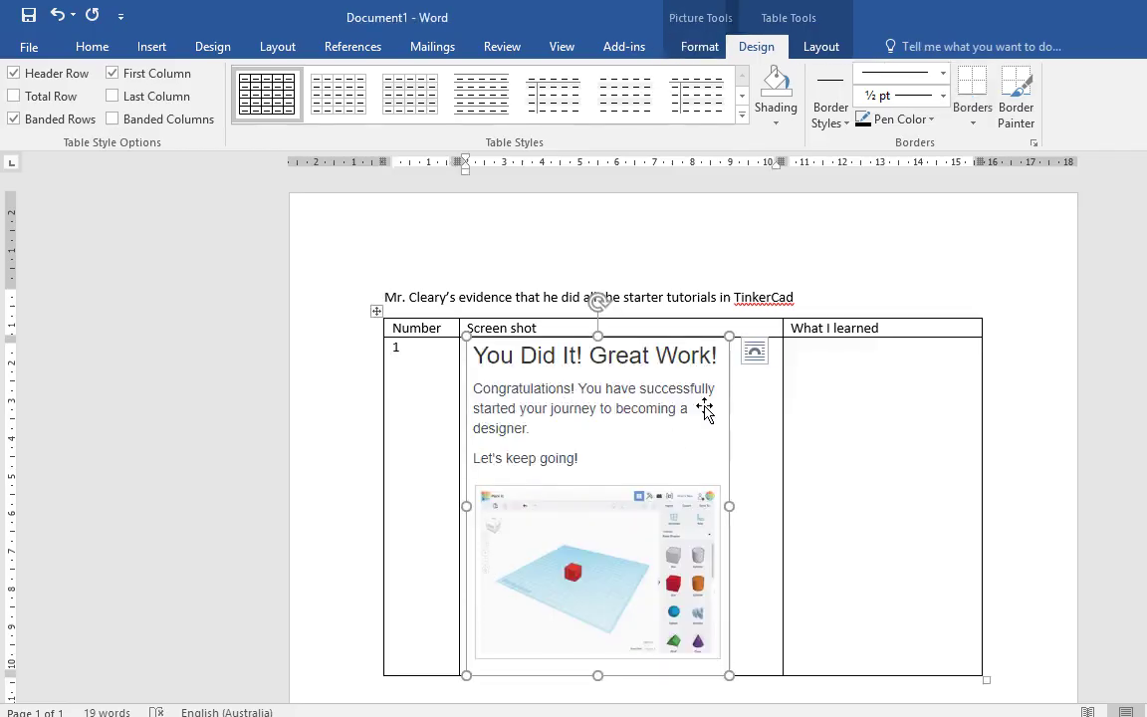
# Step: Fill row 1's What I learned cell with "I learned how to place a shape on the workspace / workplane"
pyautogui.click(840, 363)
pyautogui.write('I learned hot to')
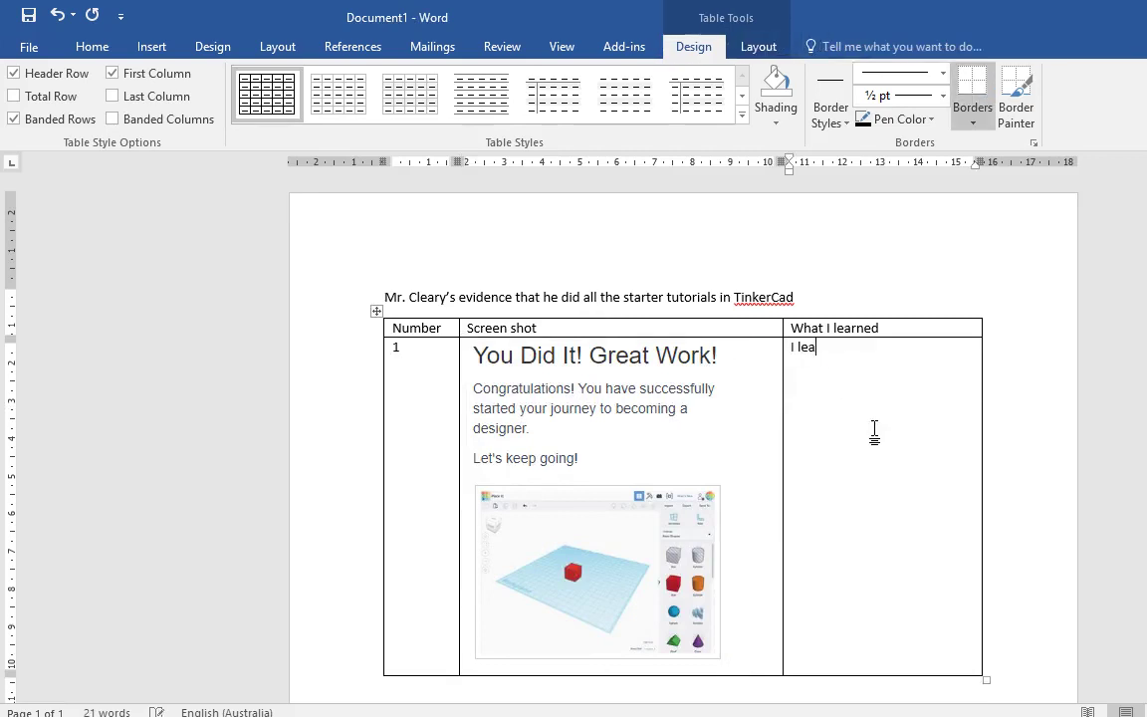
pyautogui.press('BackSpace')
pyautogui.press('BackSpace')
pyautogui.press('BackSpace')
pyautogui.press('BackSpace')
pyautogui.press('BackSpace')
pyautogui.write('w to place a')
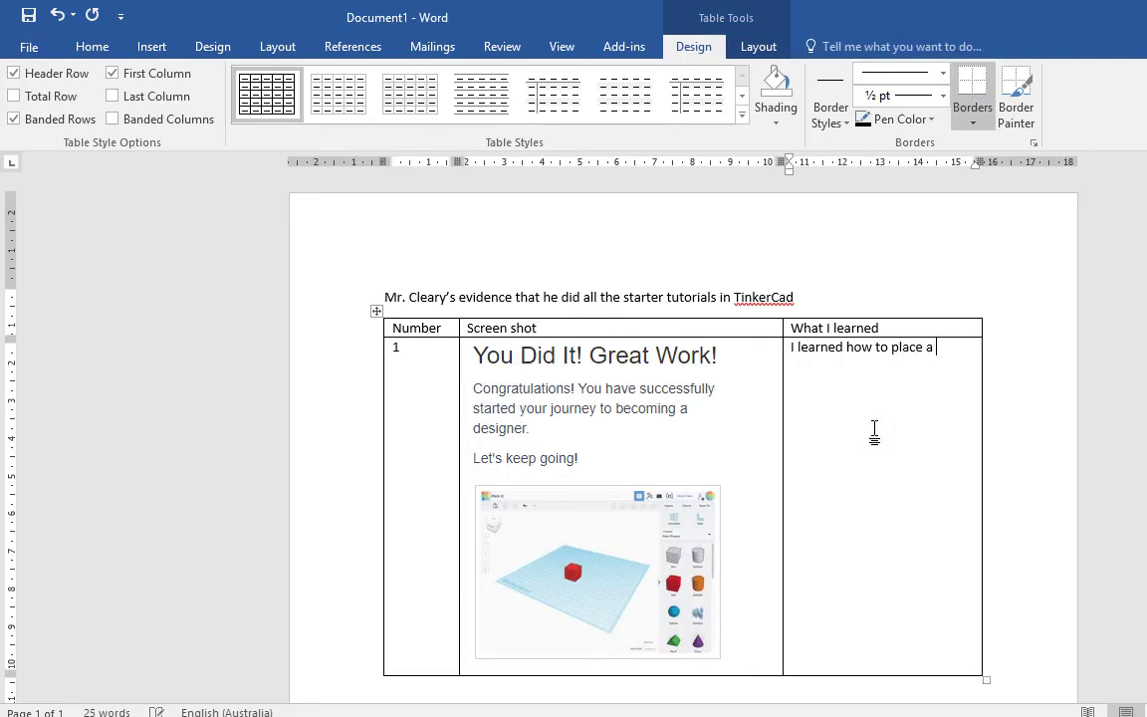
pyautogui.write(' shape on the wo')
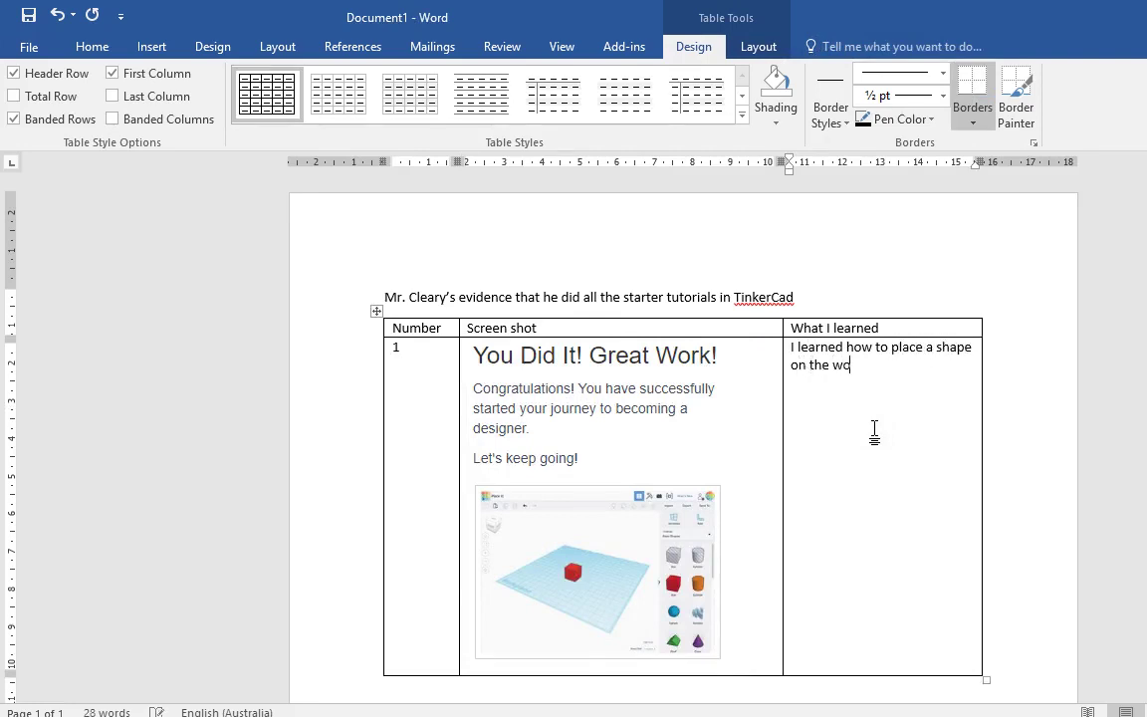
pyautogui.write('rkspace / workplane')
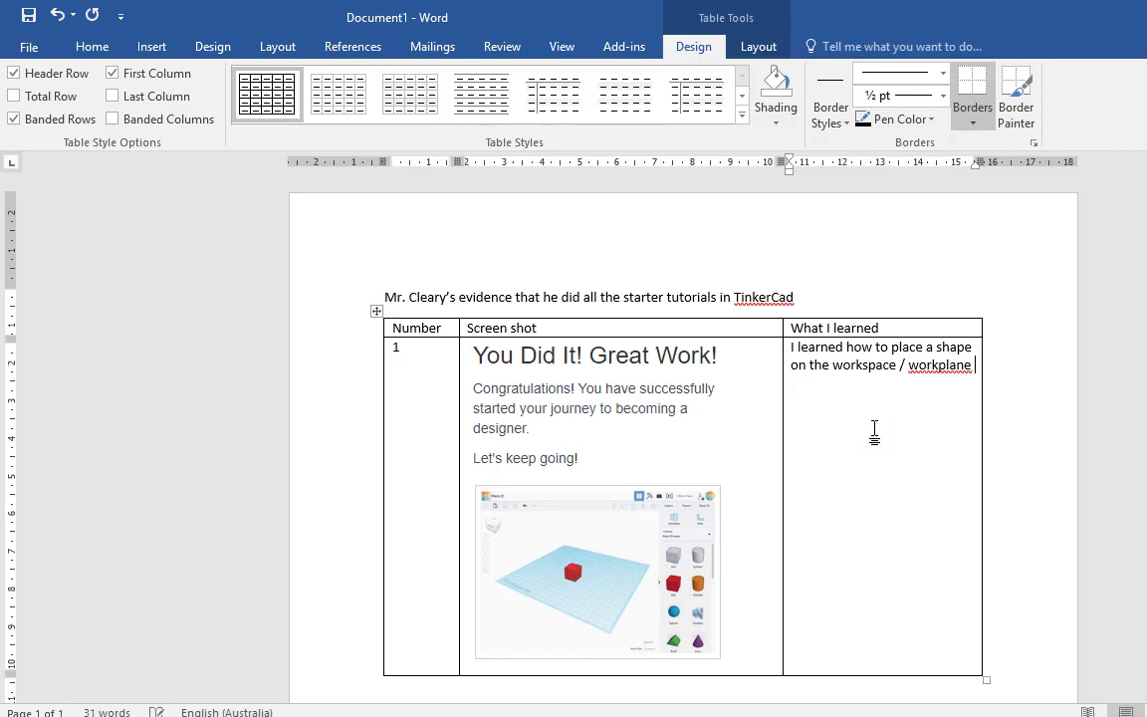
# Step: Switch to the Tinkercad page, mark the Place It! lesson as done and go back to the project page
pyautogui.hotkey('alt', 'Tab')
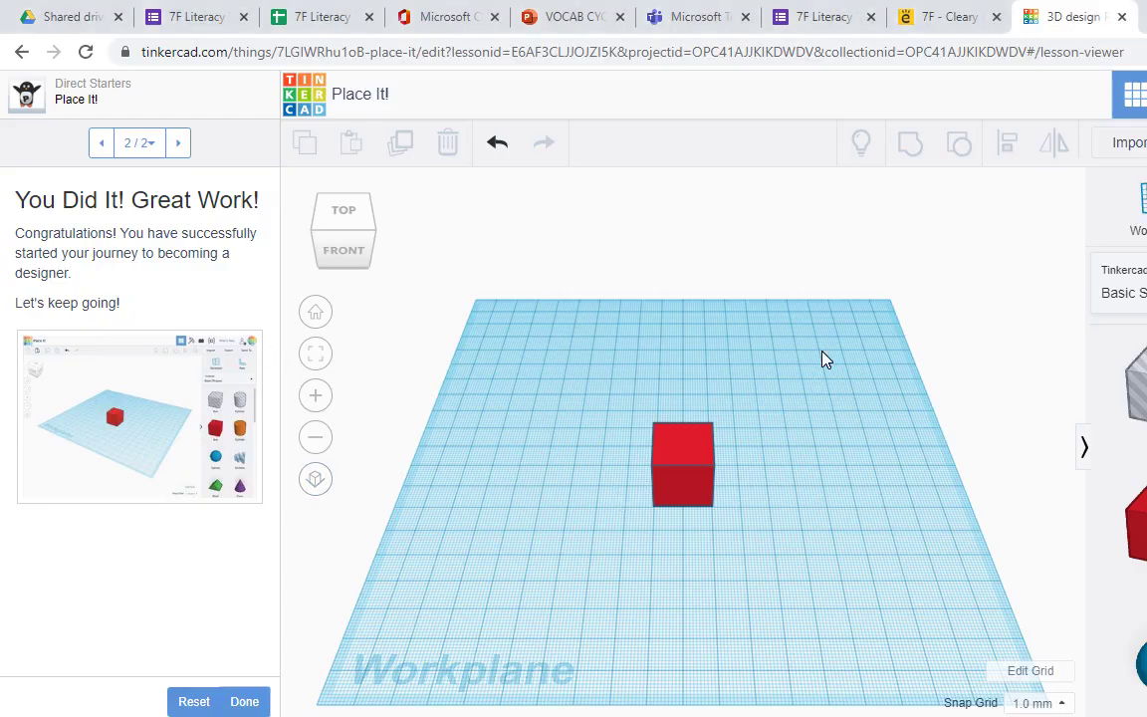
pyautogui.click(244, 702)
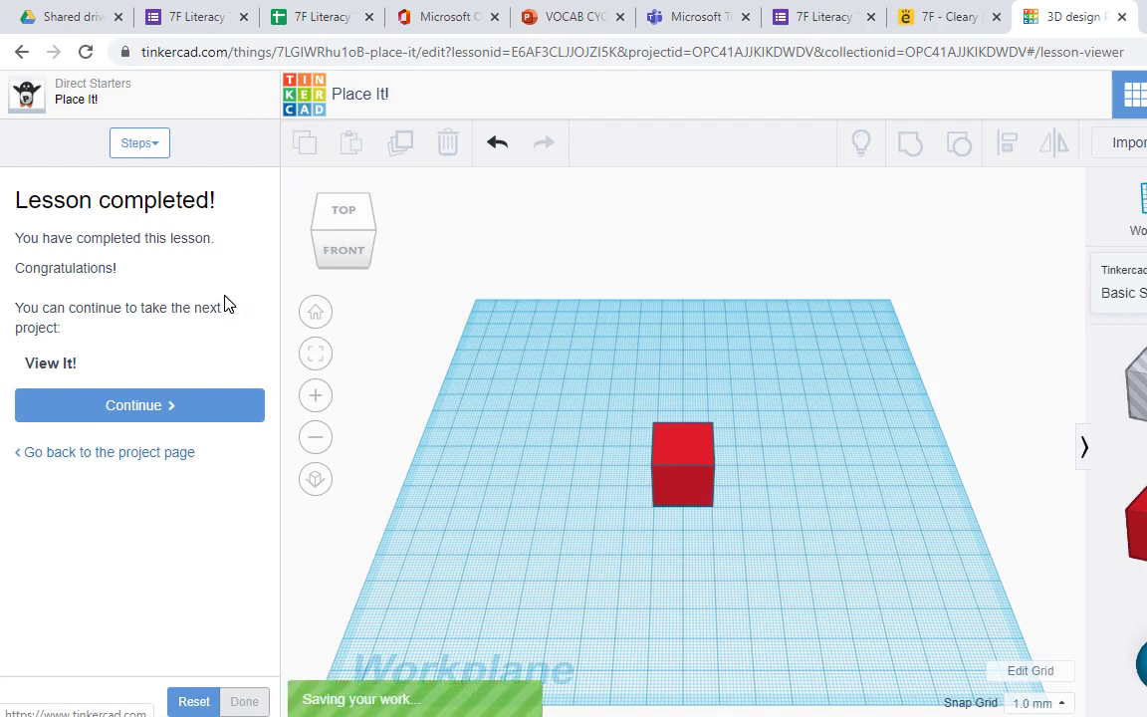
pyautogui.click(104, 450)
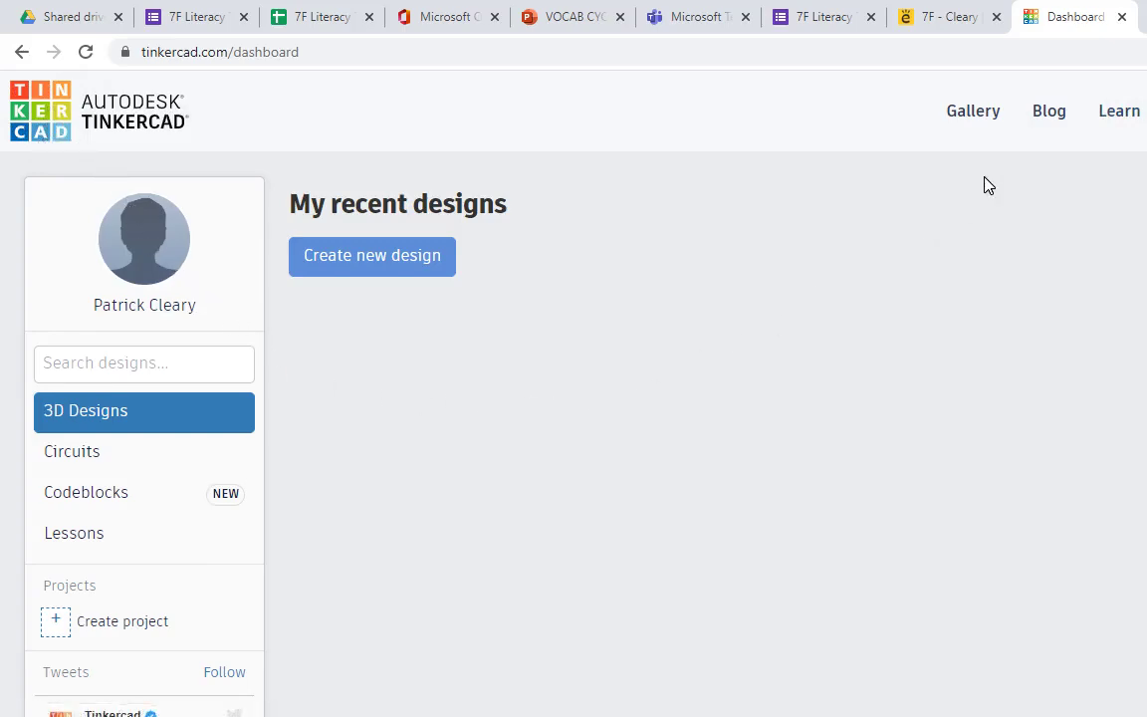
# Step: Open Tinkercad's Learn page and look over the 3D Starters
pyautogui.click(1120, 115)
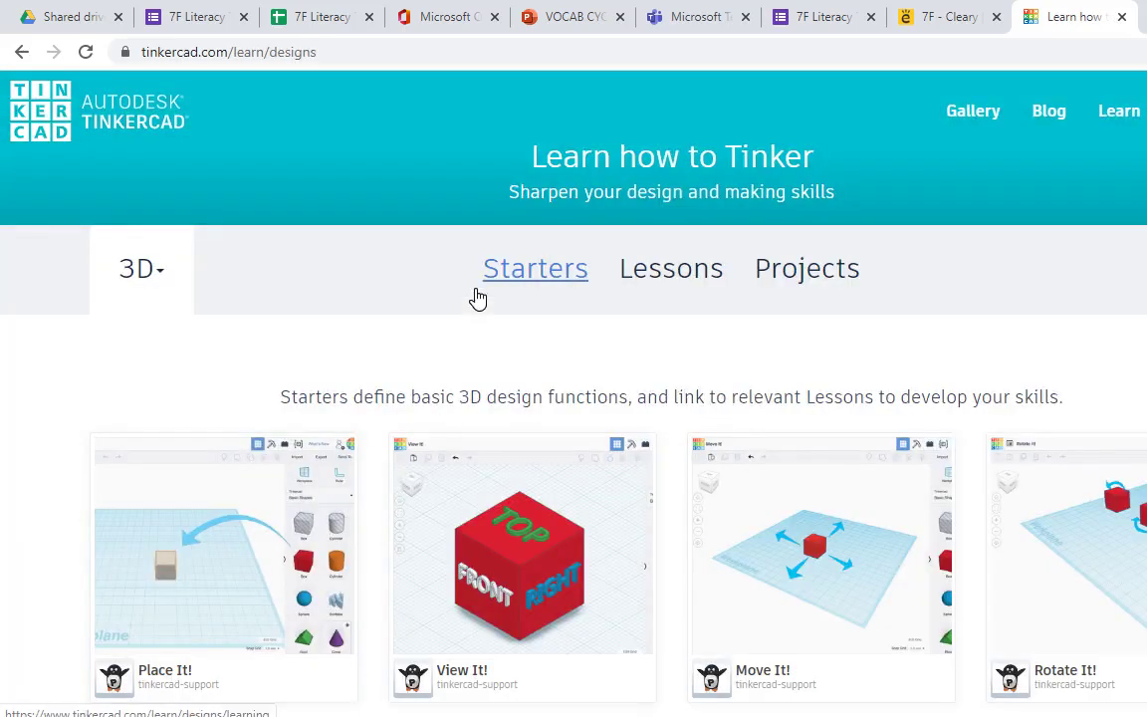
pyautogui.scroll(-1, 162, 478)
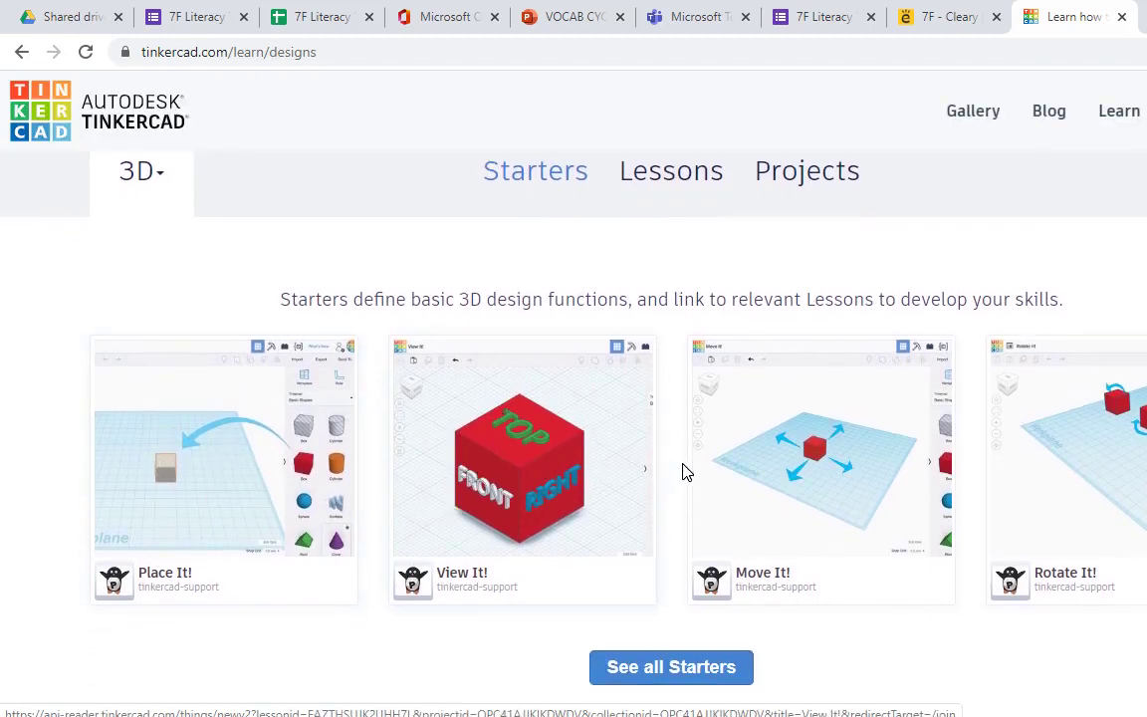
pyautogui.scroll(1, 750, 457)
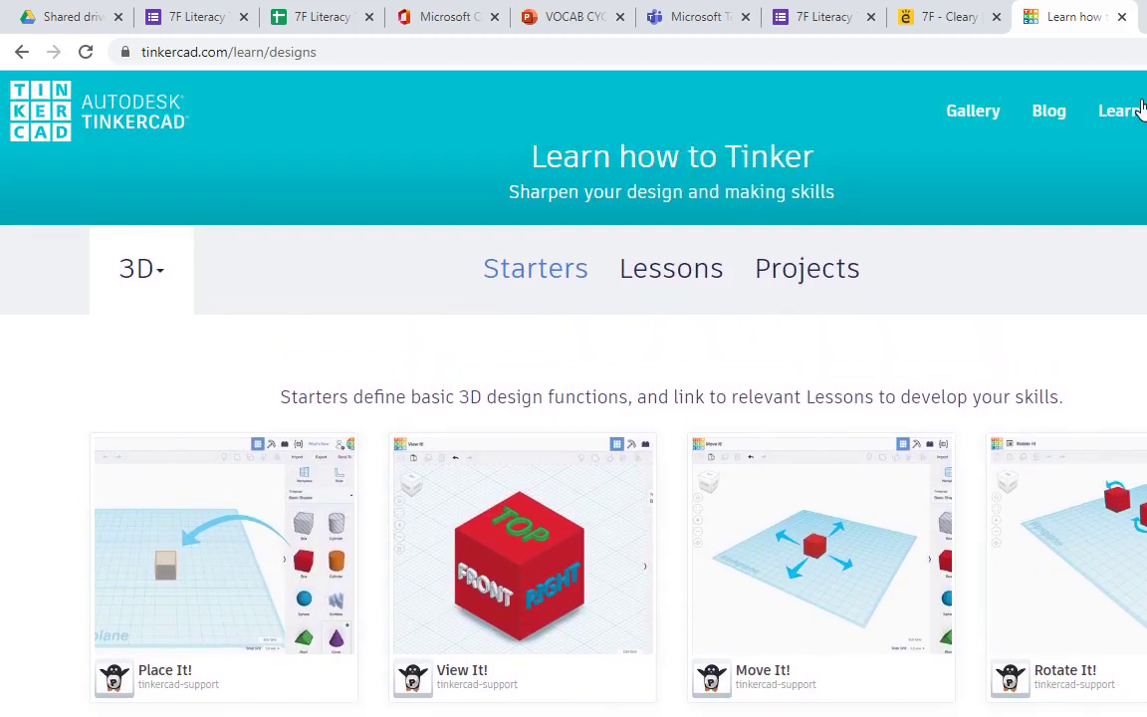
pyautogui.hotkey('alt', 'Tab')
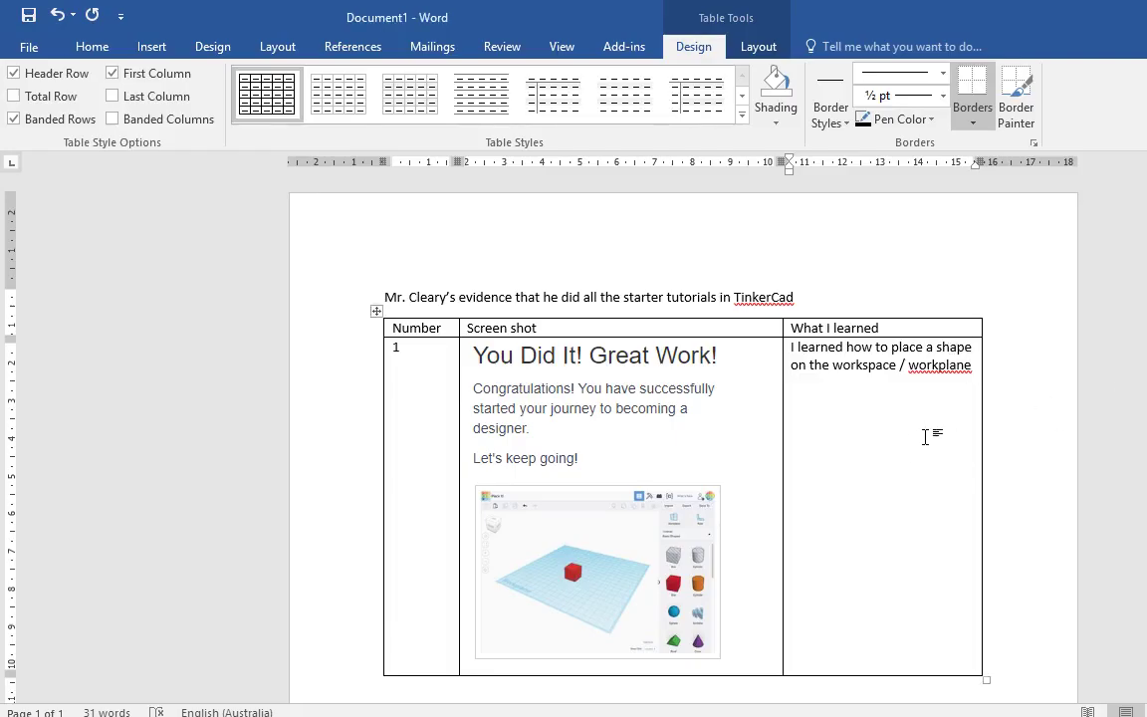
pyautogui.hotkey('alt', 'Tab')
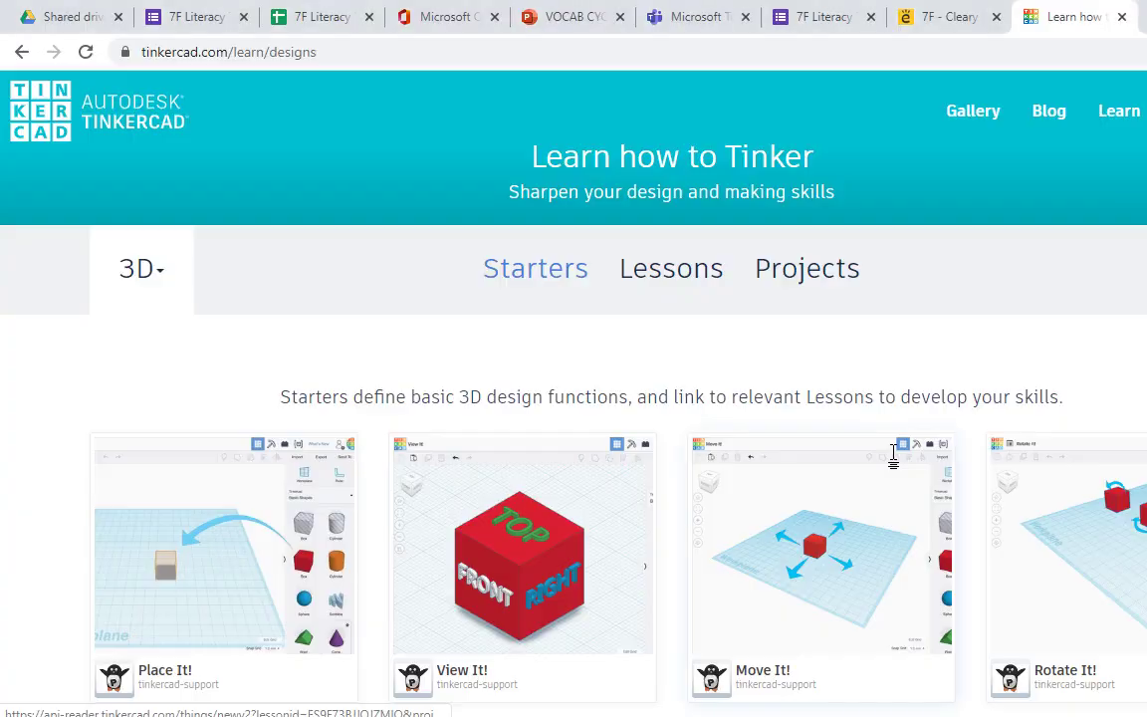
pyautogui.scroll(-2, 1132, 417)
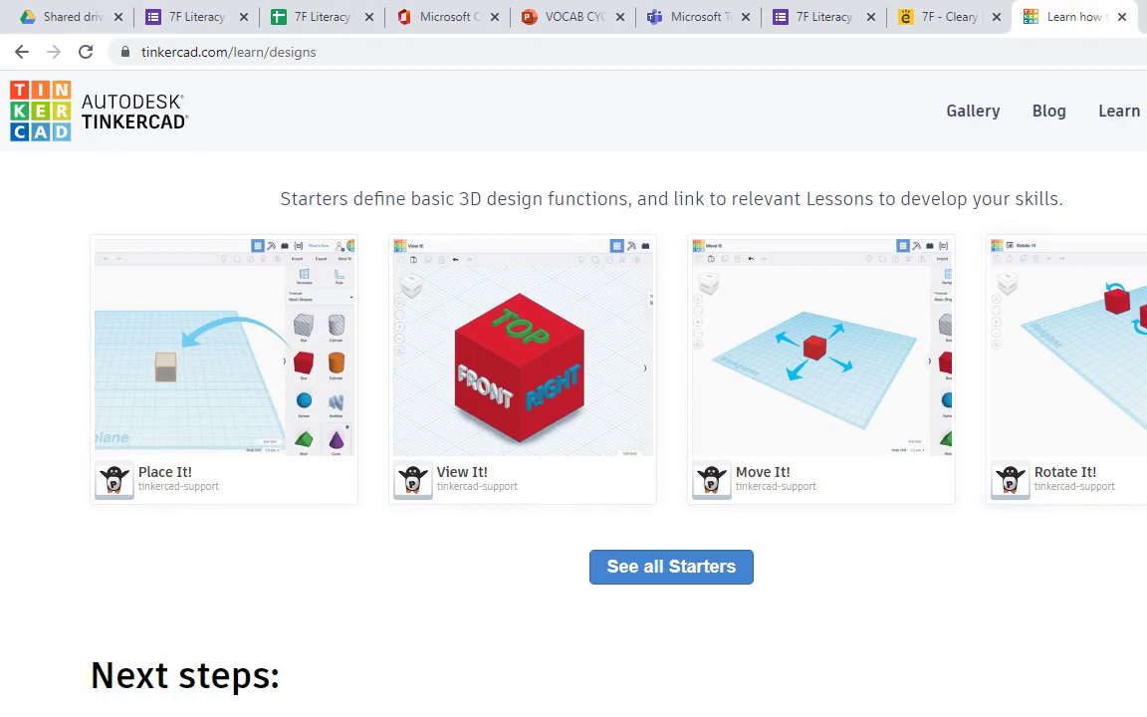
pyautogui.hotkey('alt', 'Tab')
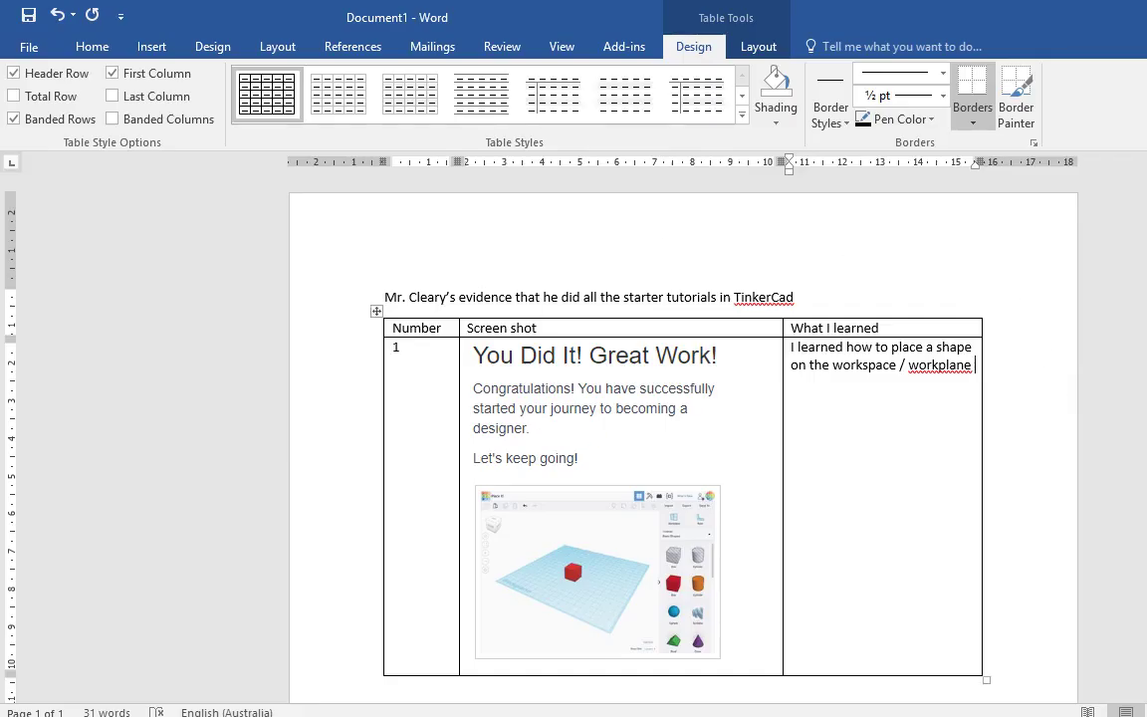
pyautogui.hotkey('alt', 'Tab')
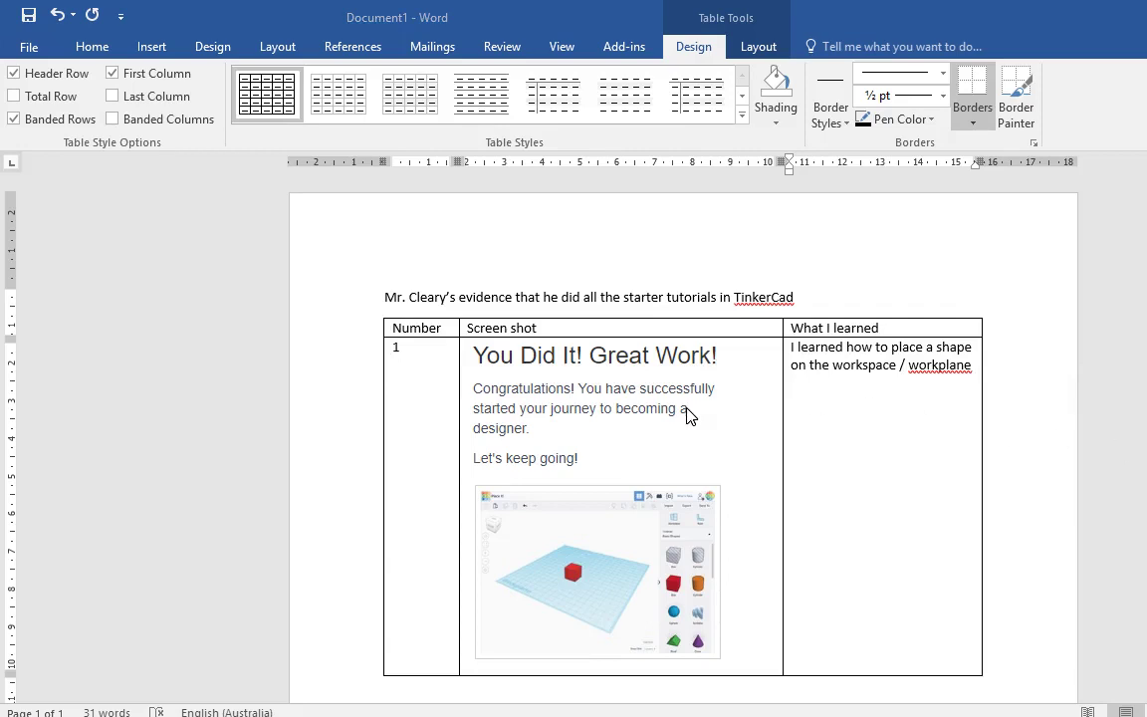
pyautogui.click(804, 433)
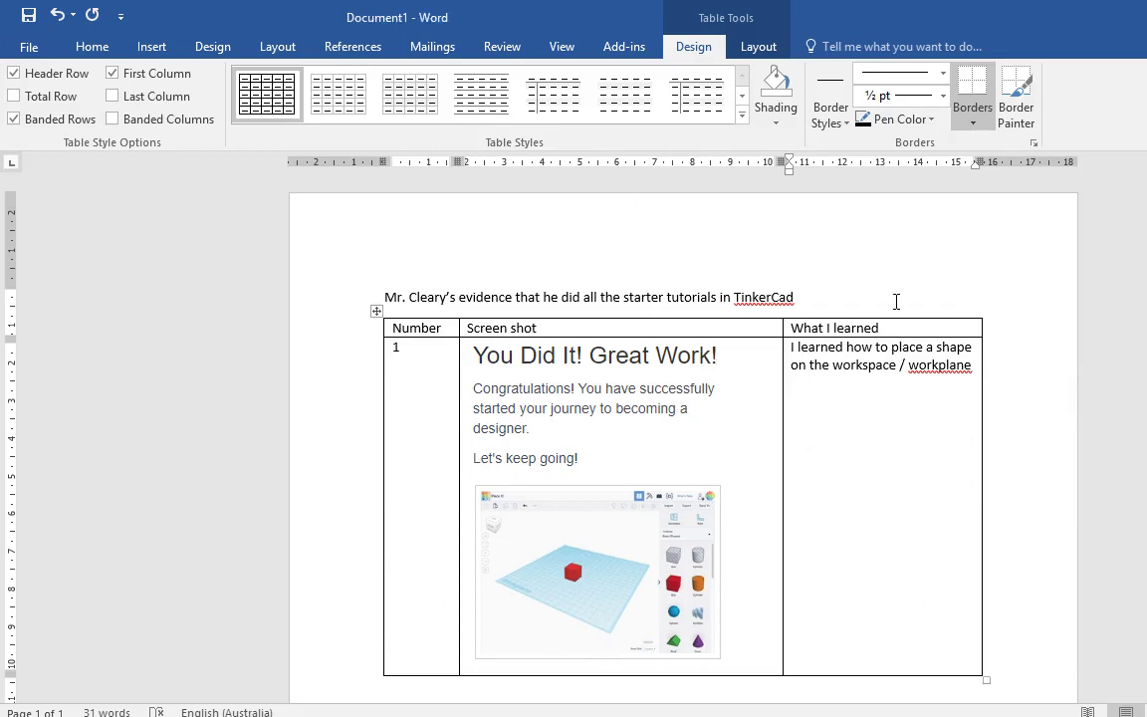
pyautogui.click(808, 297)
pyautogui.moveTo(839, 294); pyautogui.dragTo(384, 297)
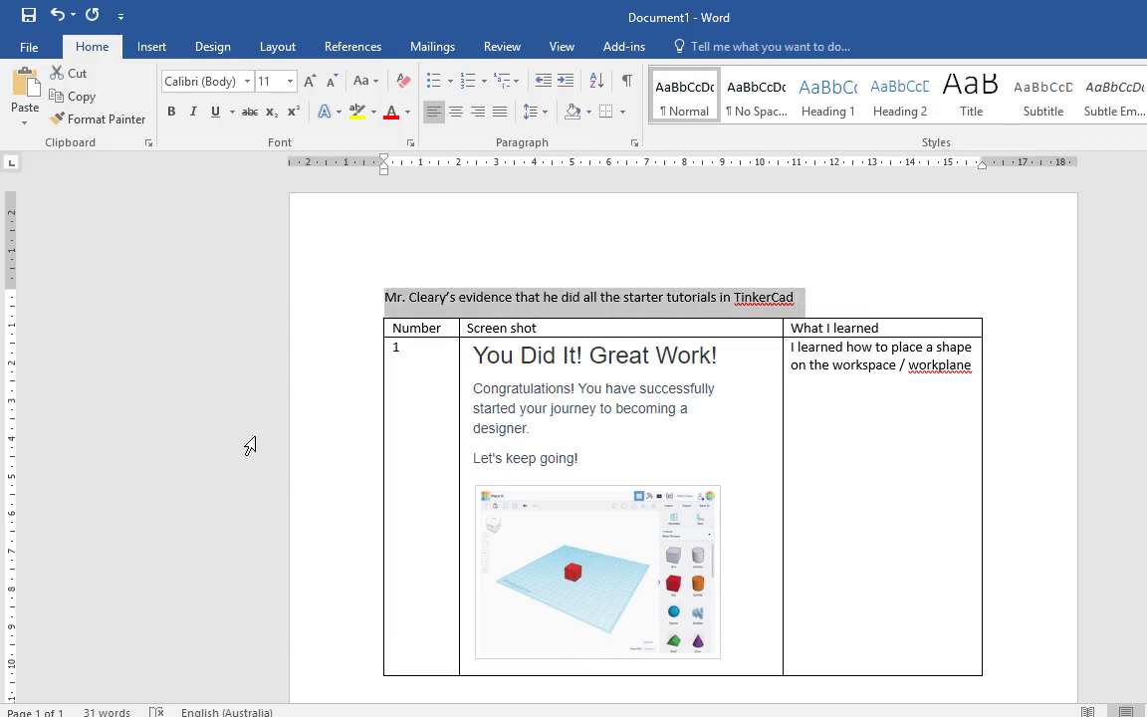
pyautogui.click(907, 366)
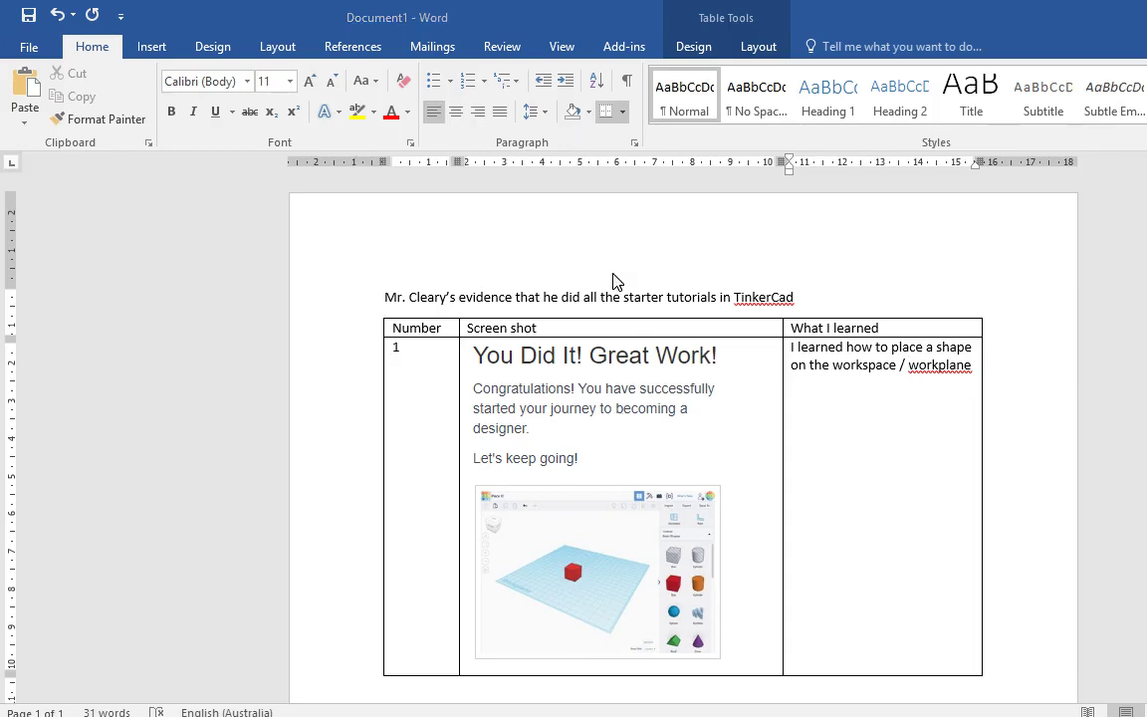
# Step: Switch from the Word document back to the Tinkercad Learn page in Chrome
pyautogui.hotkey('alt', 'Tab')
pyautogui.hotkey('alt', 'Tab')
pyautogui.hotkey('alt', 'Tab')
pyautogui.hotkey('alt', 'Tab')
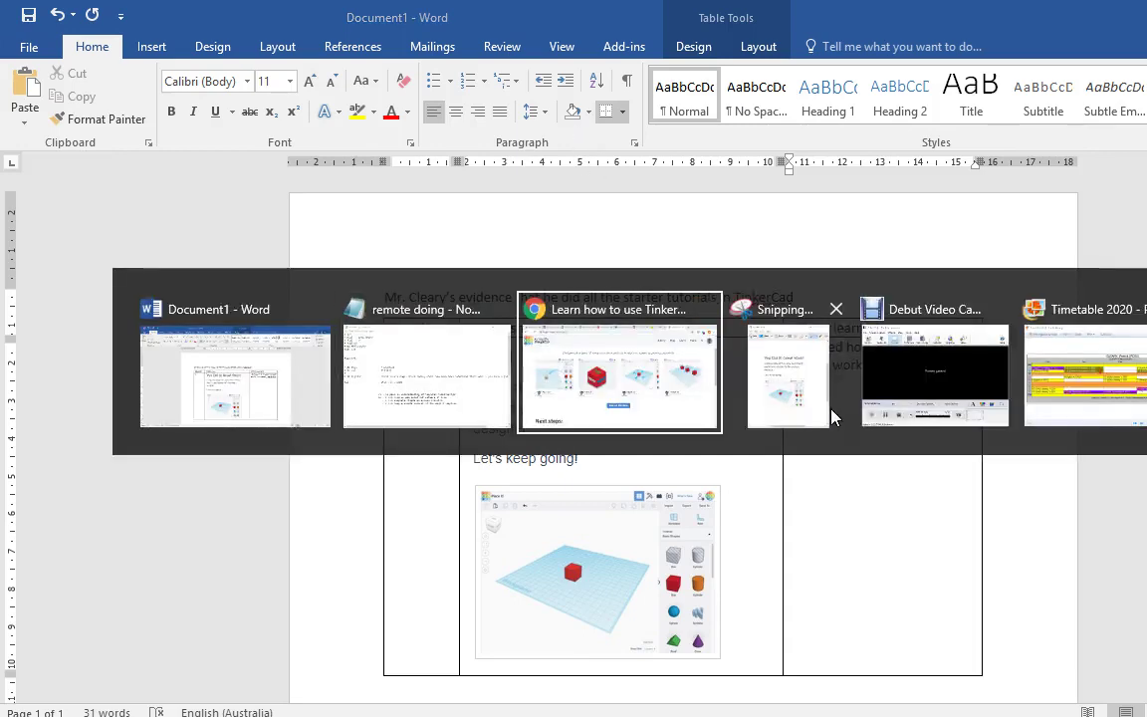